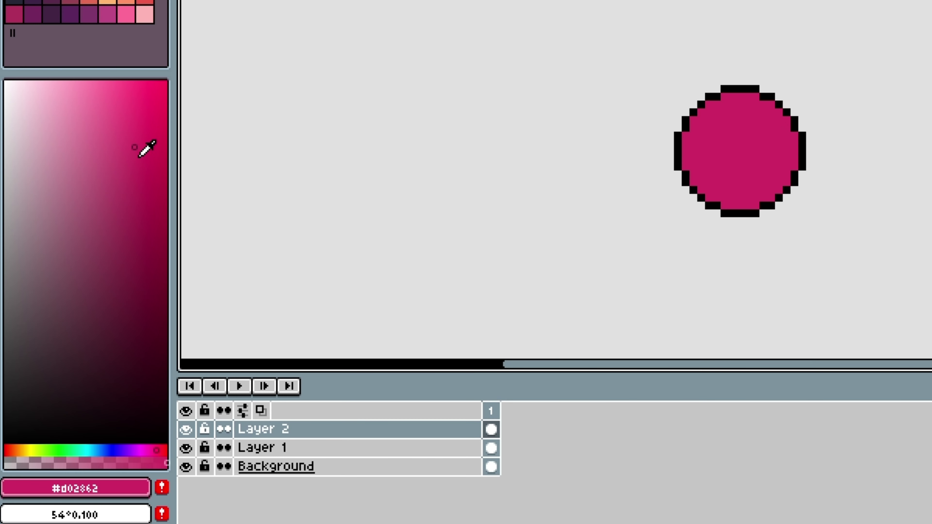
Choose a slightly darker pink at HSV 339°, 79, 77 for shading the circle.
left_click(132, 161)
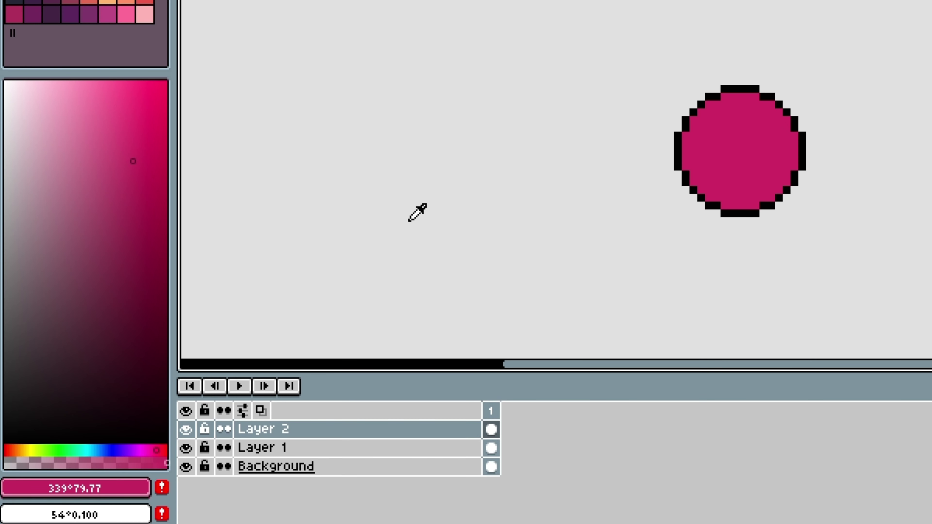
scroll(691, 163, "up", 4)
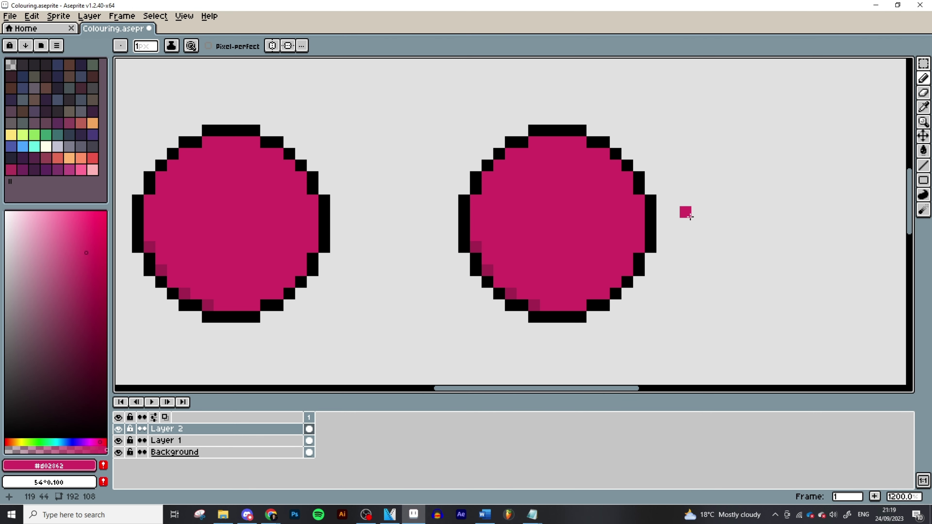
Shift the base pink's hue towards purple and darken it to HSV 328°, 90, 57 for the second circle's shading.
key("i")
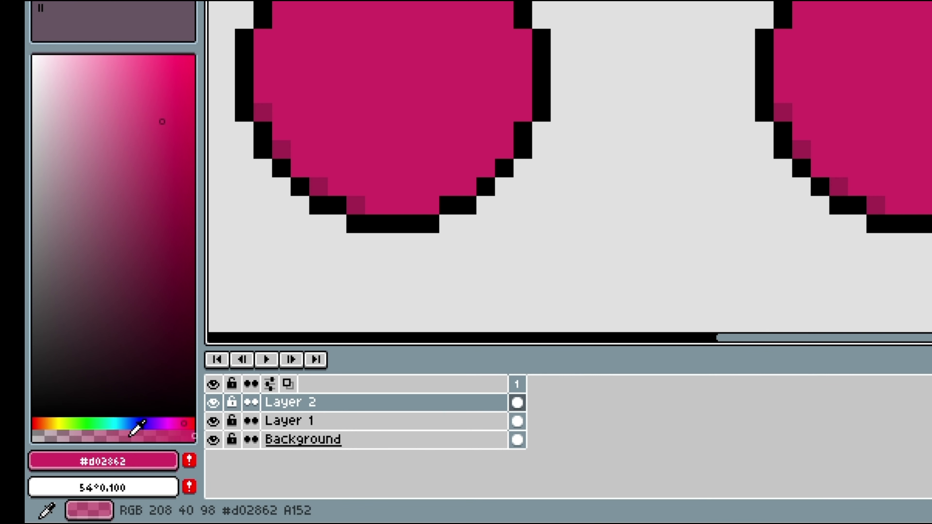
left_click_drag(185, 425, 179, 424)
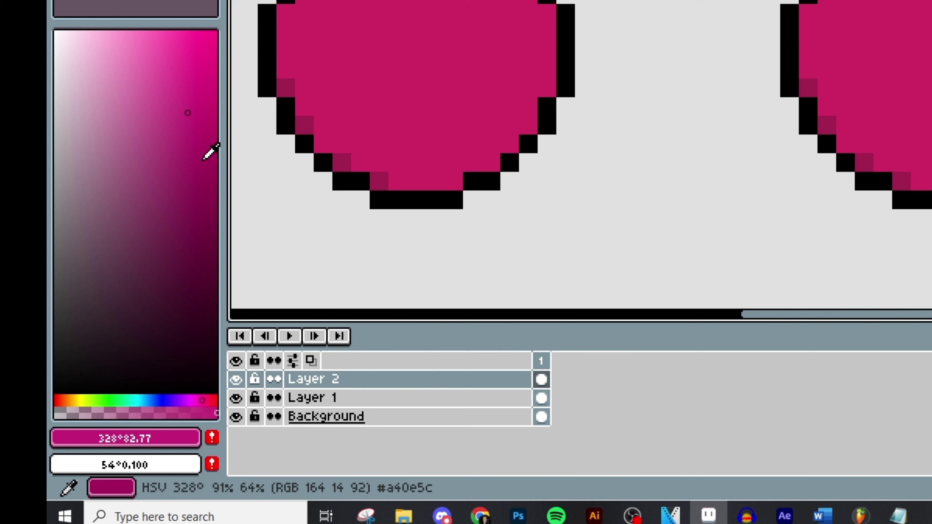
left_click(288, 0)
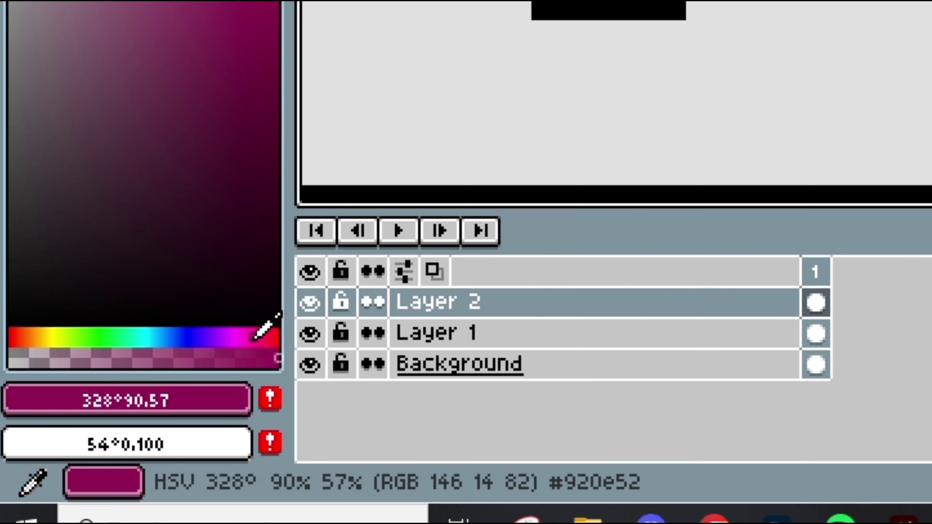
Try shifting the shade's hue to violet at 270°, pink at 335° and red at 0°.
left_click_drag(157, 408, 133, 453)
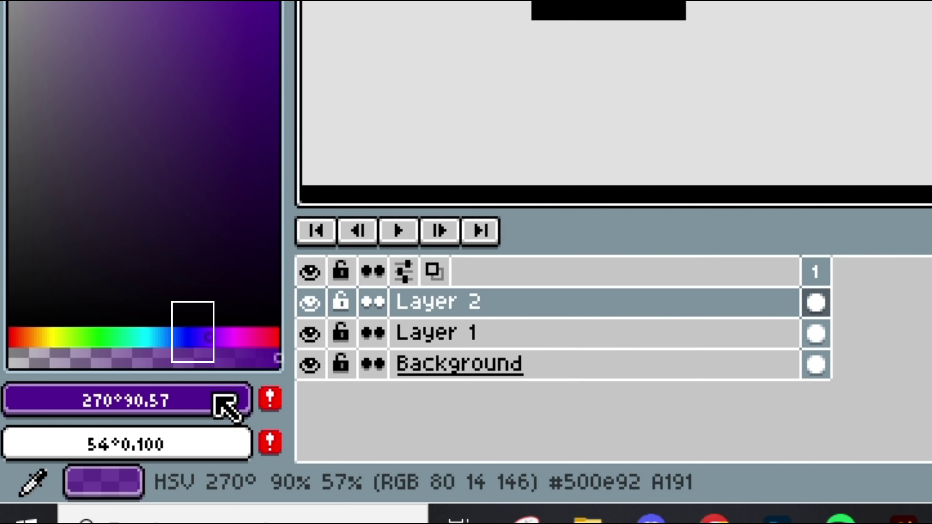
left_click(260, 338)
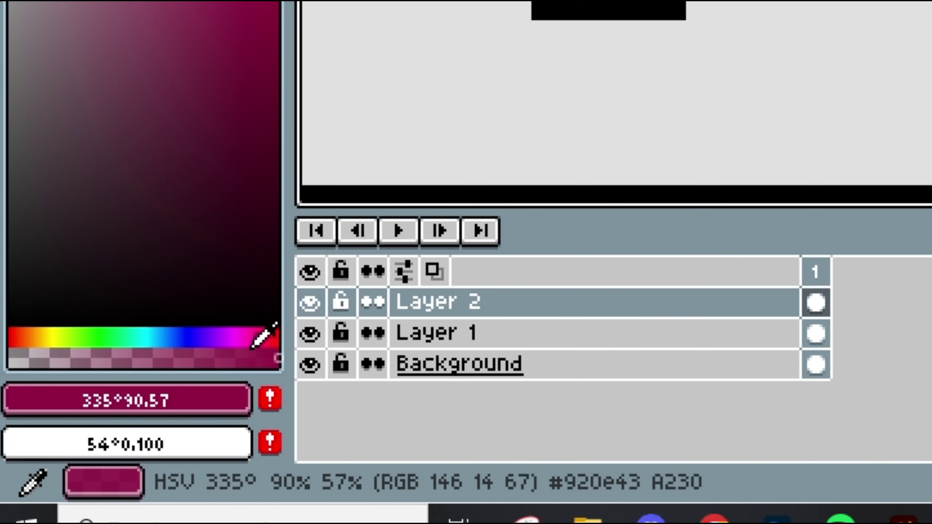
left_click_drag(267, 335, 279, 338)
mouse_move(17, 338)
left_mouse_down()
mouse_move(39, 339)
mouse_move(8, 339)
left_mouse_up()
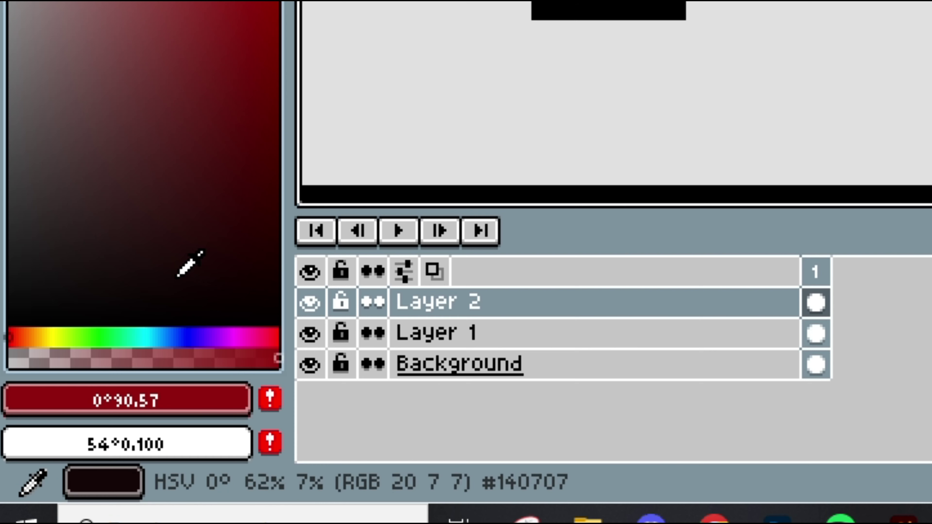
Try green hues of 96°, 110°, 141° and 90°, yellow at 58° and blue at 249° at the same saturation and brightness.
left_click(81, 337)
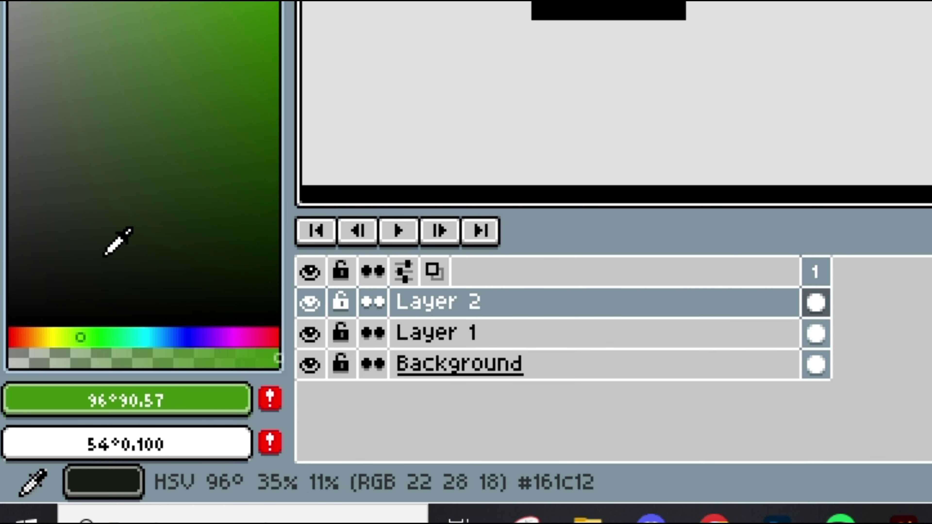
left_click(91, 337)
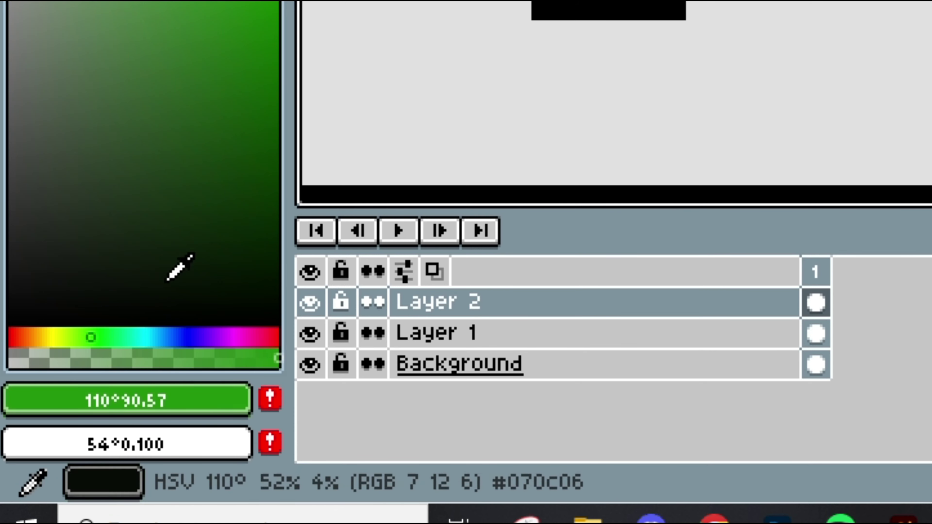
left_click(115, 338)
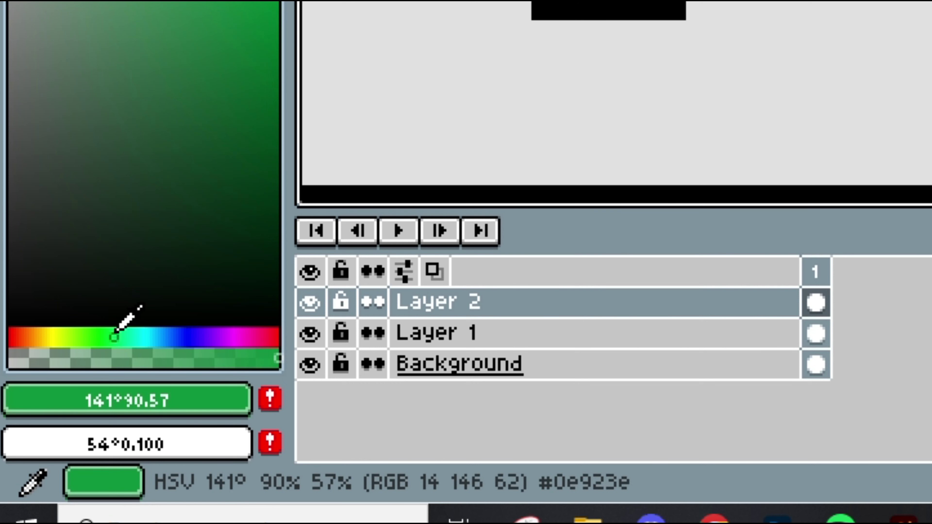
left_click(75, 333)
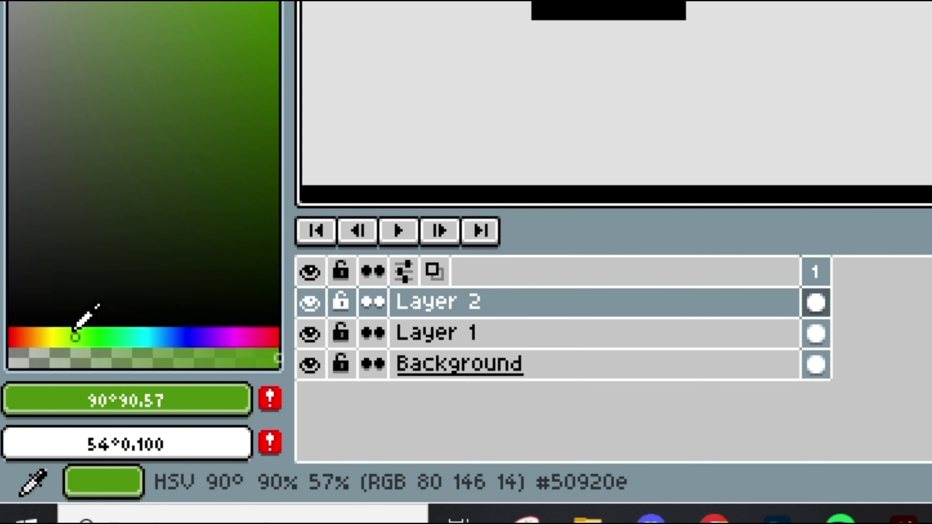
left_click(53, 336)
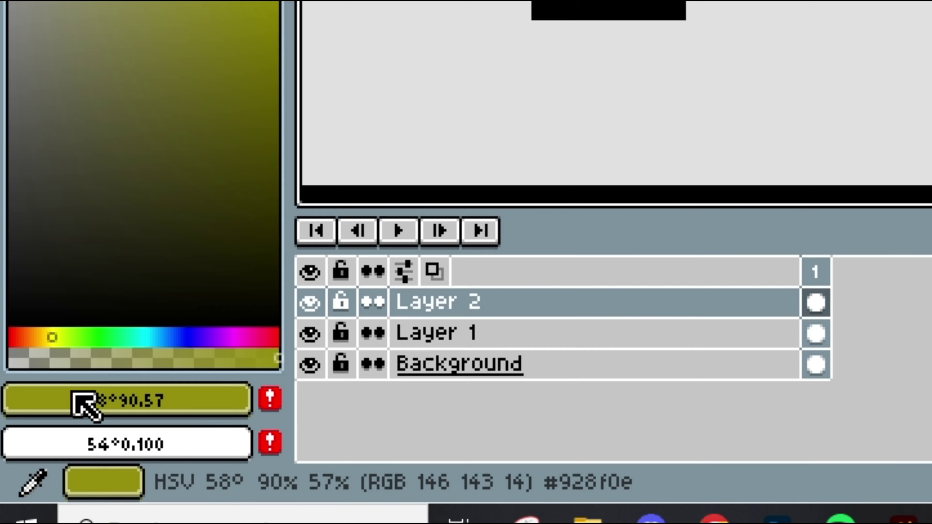
left_click(195, 336)
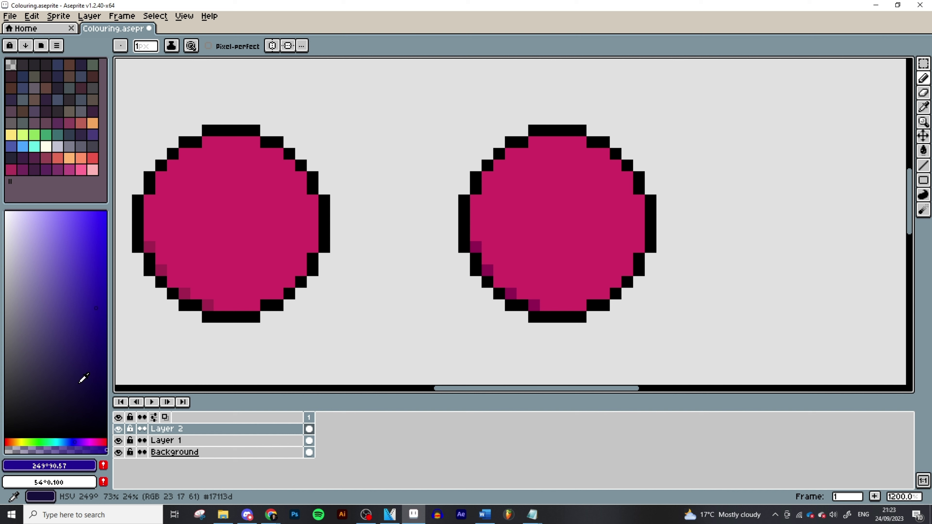
Compare green at 121°, yellow-green at 69°, green at 124° and teal at 193° along the hue range.
left_click(38, 442)
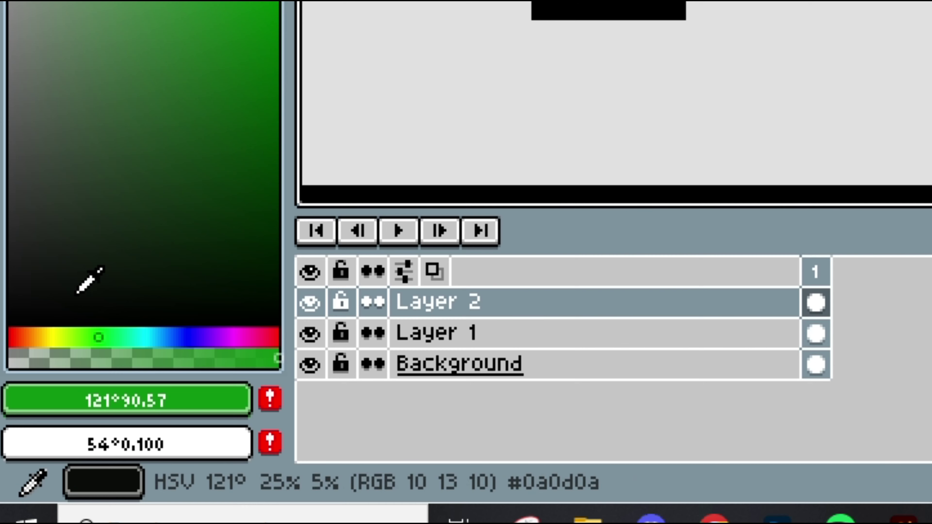
left_click(60, 337)
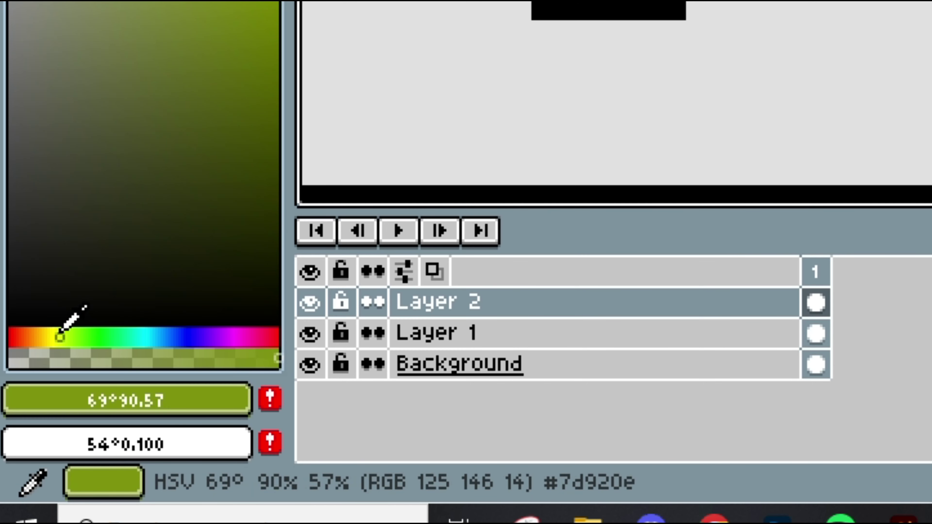
left_click(102, 337)
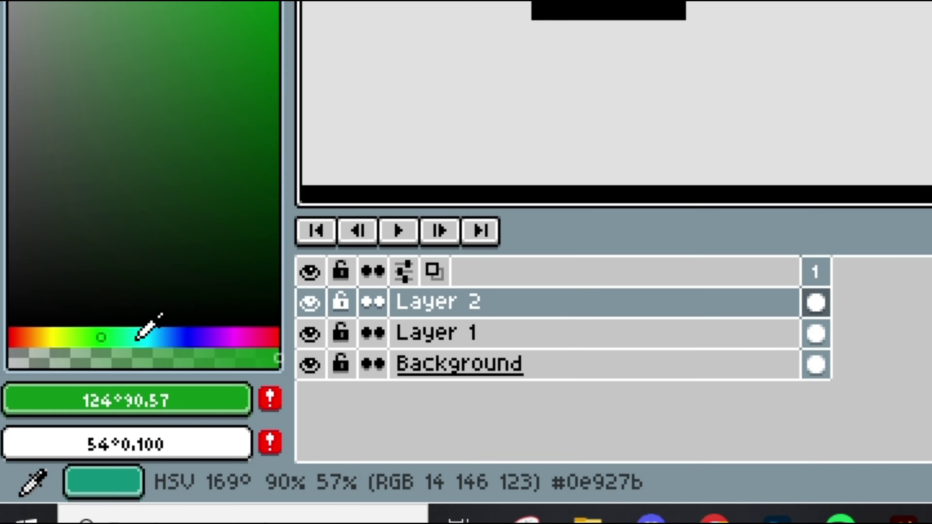
left_click(59, 442)
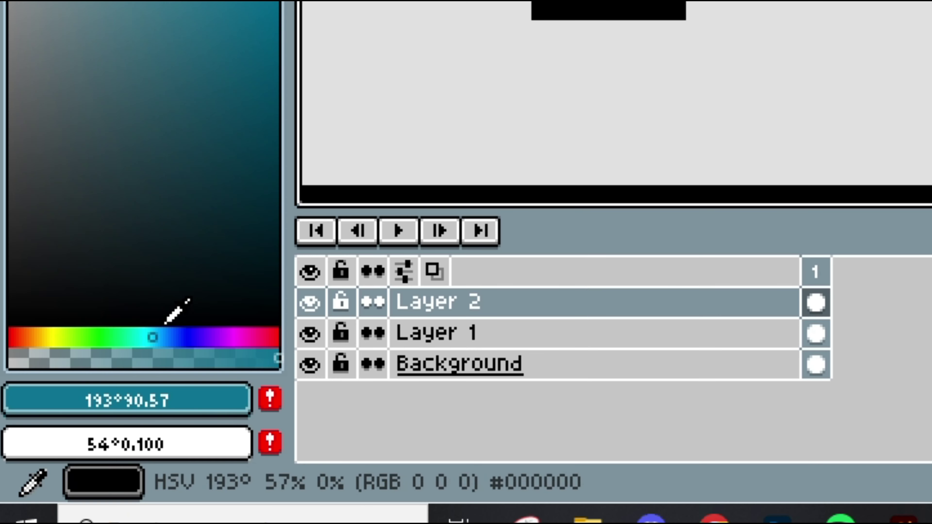
left_click(171, 335)
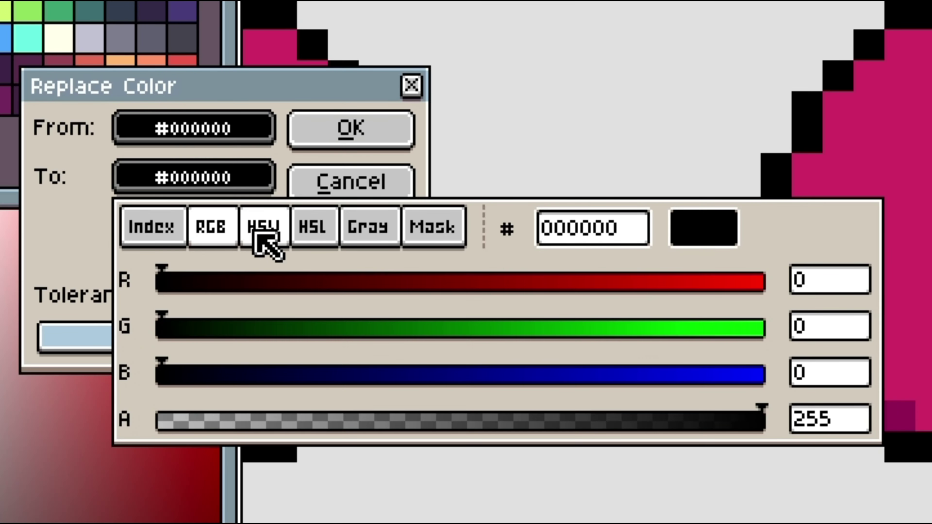
Replace the black outline colour #000000 with a very dark red at HSV 0°, 93, 2.
left_click(263, 228)
left_click_drag(217, 371, 670, 355)
left_click_drag(522, 328, 720, 328)
left_click_drag(320, 376, 175, 384)
left_click(402, 480)
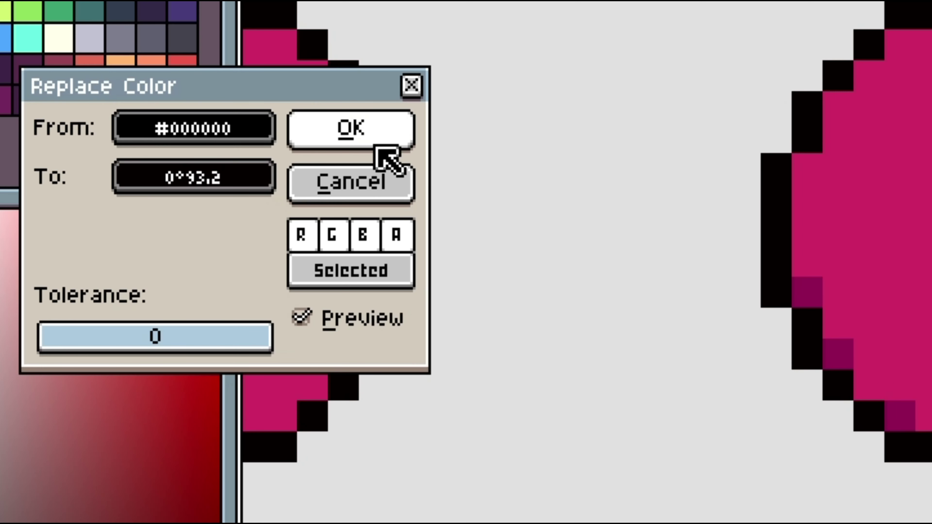
left_click(378, 141)
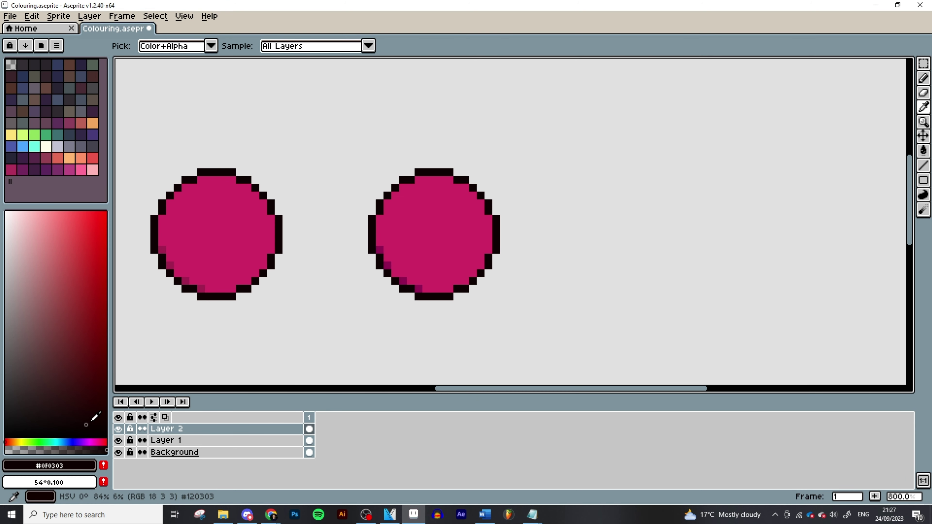
Sample the purple shading colour #920e52 from the second circle's lower-left edge.
left_click(380, 250)
scroll(380, 250, "up", 1)
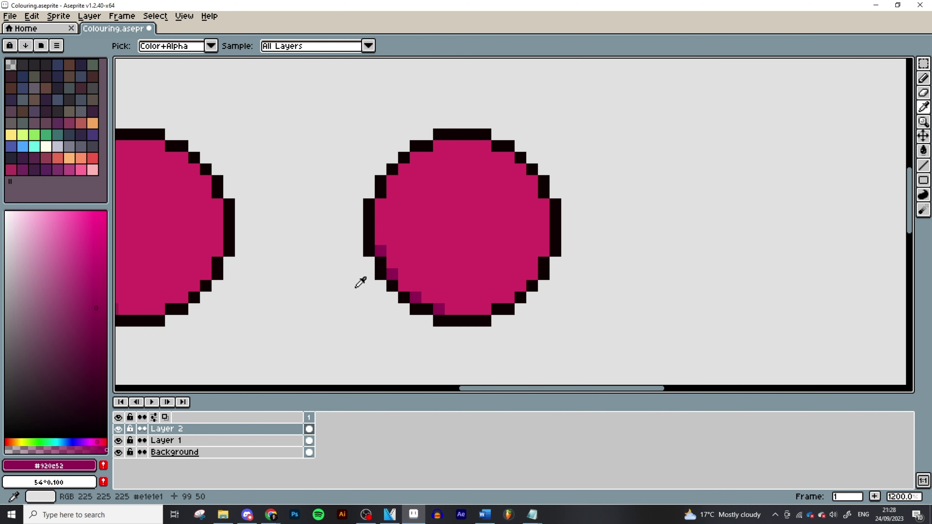
left_click(374, 227)
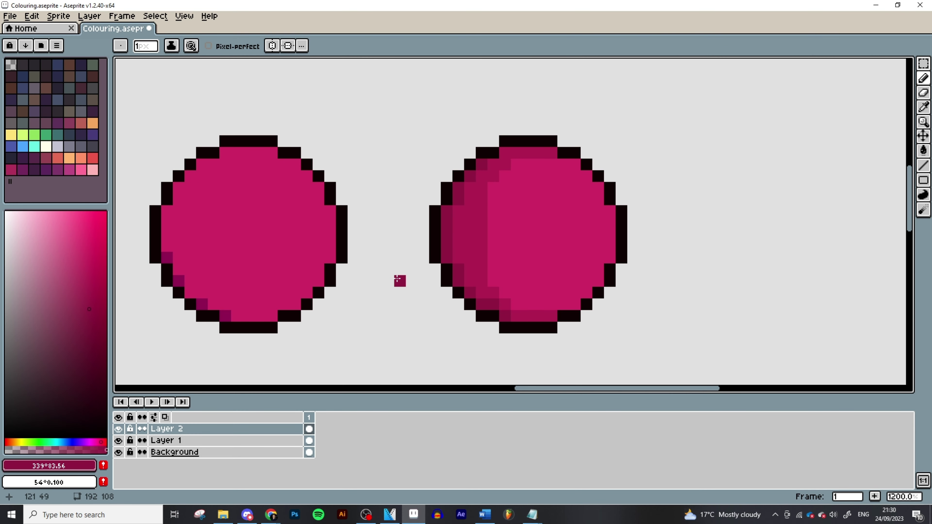
Compare the lightly shaded circles with the banded third circle and sample its base pink #d02862.
left_click_drag(406, 276, 598, 230)
left_click_drag(422, 244, 683, 255)
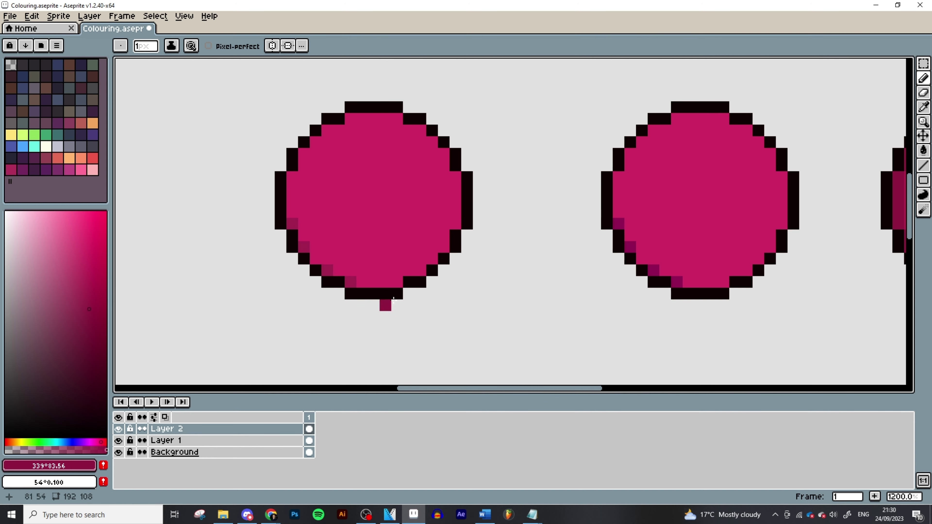
key("i")
left_click(402, 227)
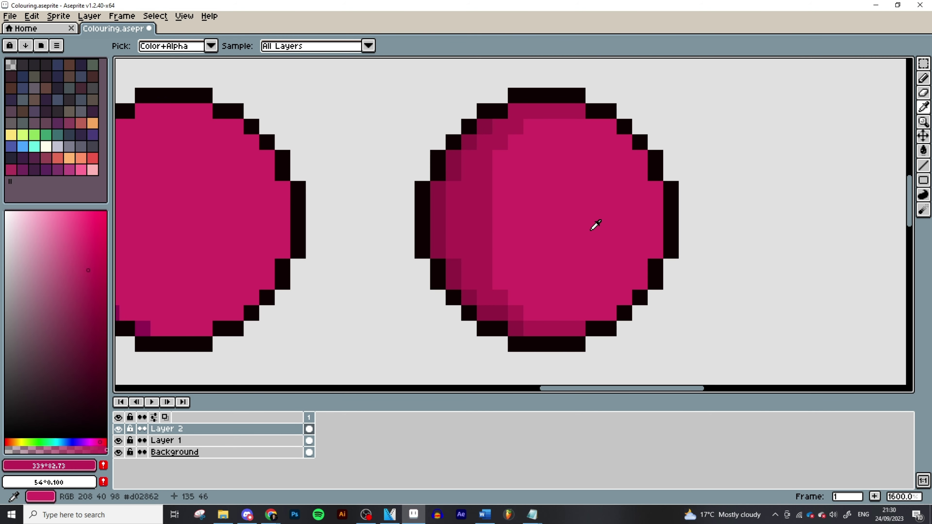
left_click_drag(570, 227, 517, 236)
left_click(455, 228)
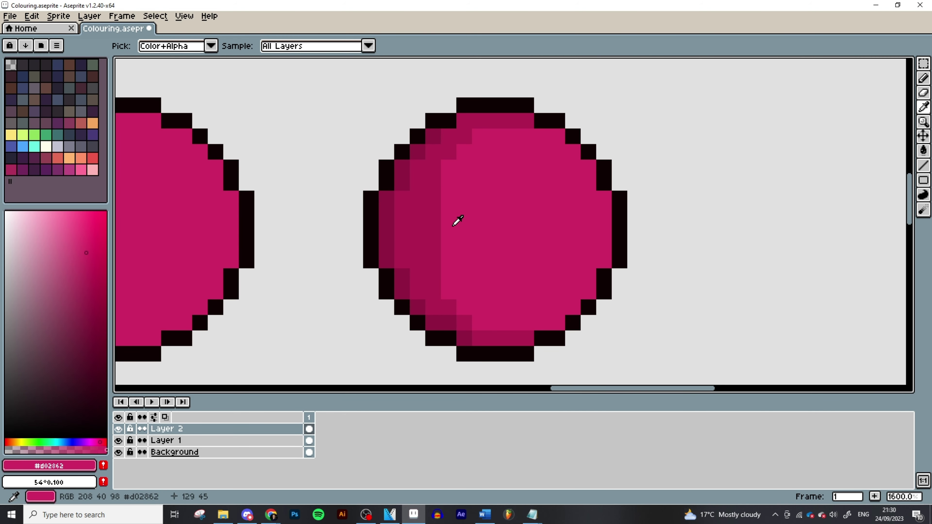
Sample the third circle's shading bands, including #b11f51, and its base pink #d02862 to compare their contrast.
left_click(426, 147)
left_click(440, 149)
left_click(453, 223)
left_click(420, 215)
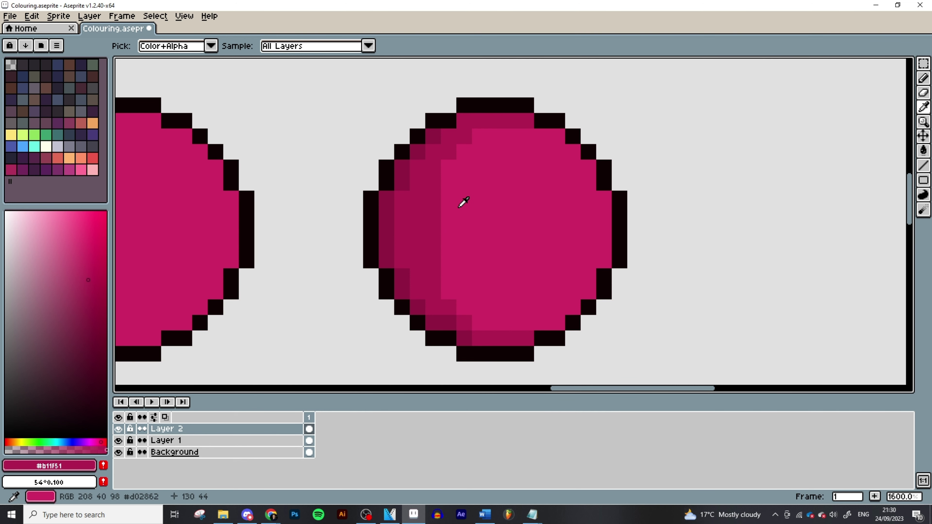
scroll(463, 202, "down", 6)
scroll(485, 209, "up", 5)
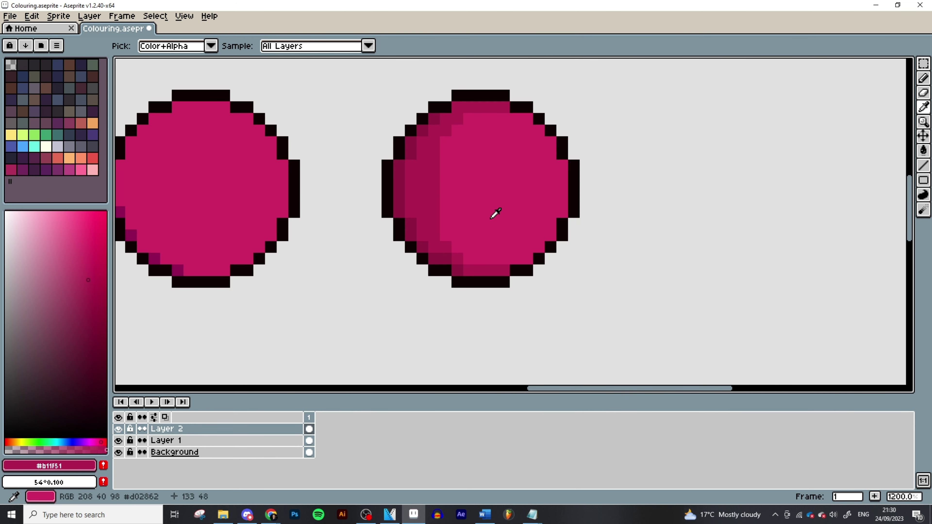
left_click_drag(466, 200, 468, 205)
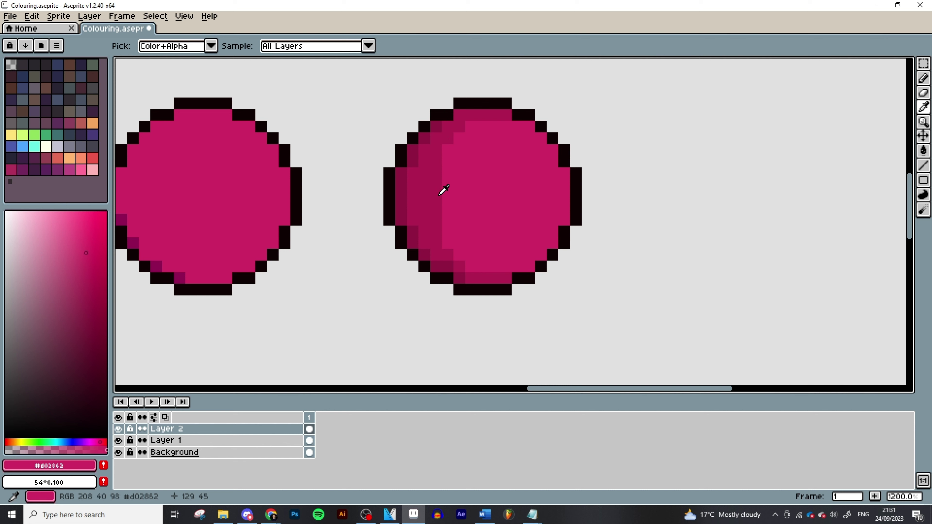
Paint a transition pixel in slightly darker pink #c8235c at the upper inner corner of the third circle's shading.
left_click(409, 191)
left_click(401, 190)
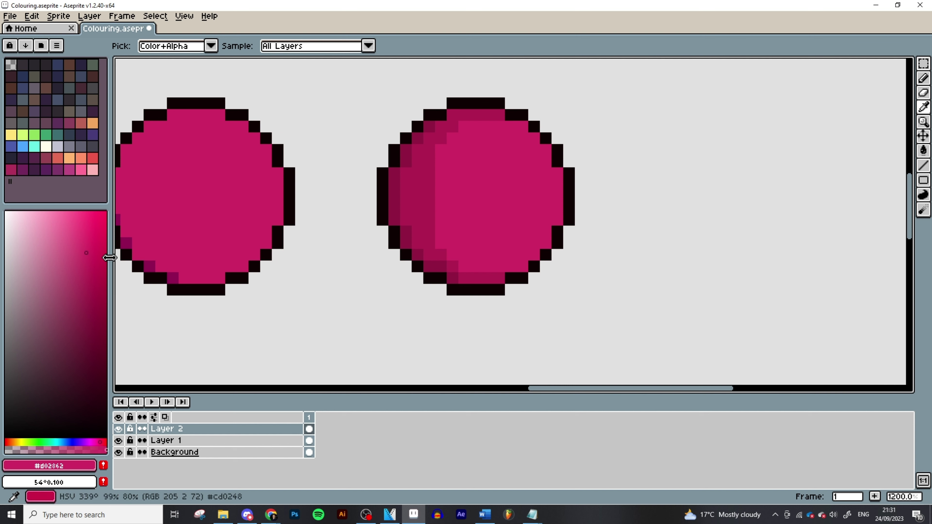
left_click(89, 258)
key("b")
left_click(441, 151)
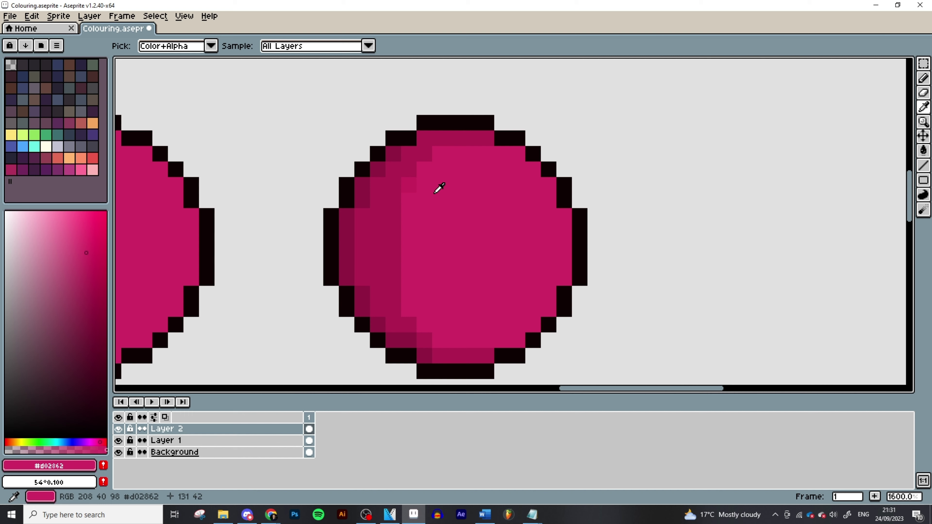
scroll(439, 188, "up", 2)
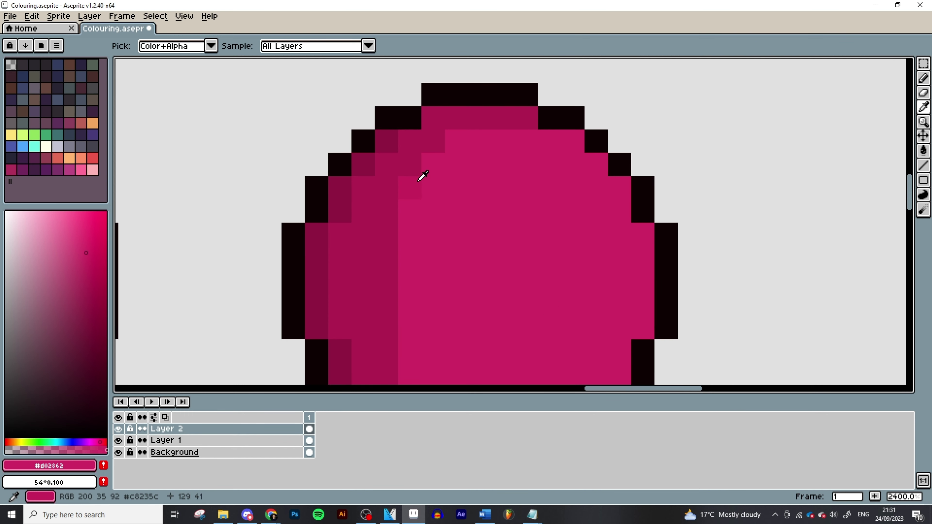
scroll(423, 177, "down", 5)
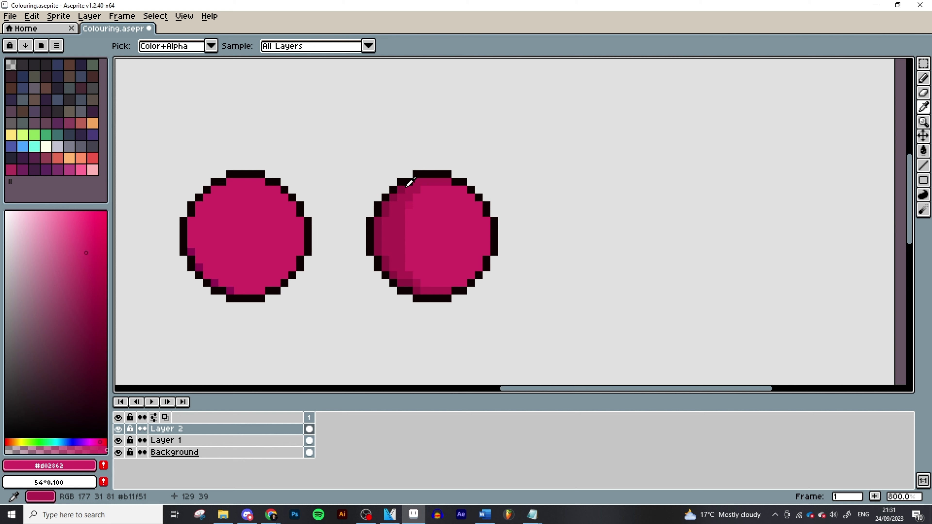
scroll(410, 182, "up", 3)
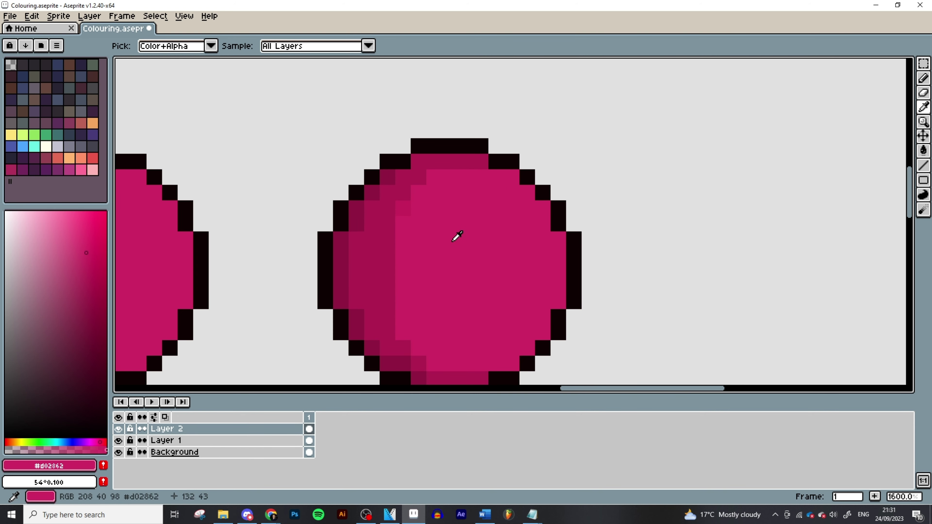
left_click_drag(459, 242, 442, 217)
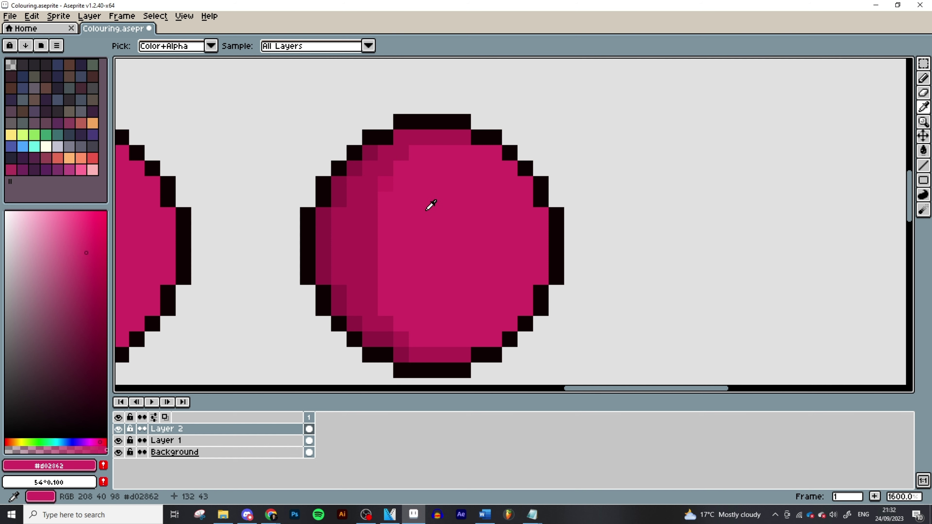
Sample the base pink #d02862 and restore the transition pixel at the third circle's upper shading corner to it.
left_click(389, 185)
scroll(393, 177, "up", 1)
left_click(435, 220)
key("b")
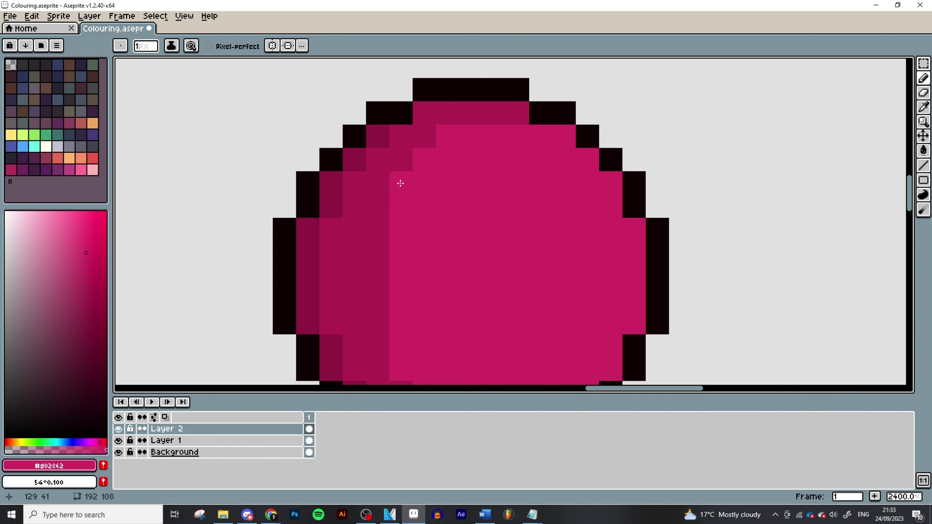
Merge the third circle's darkest outer shading patches into the neighbouring band by filling them with #b11f51.
scroll(404, 200, "down", 1)
key("i")
left_click(382, 234)
key("g")
left_click(363, 243)
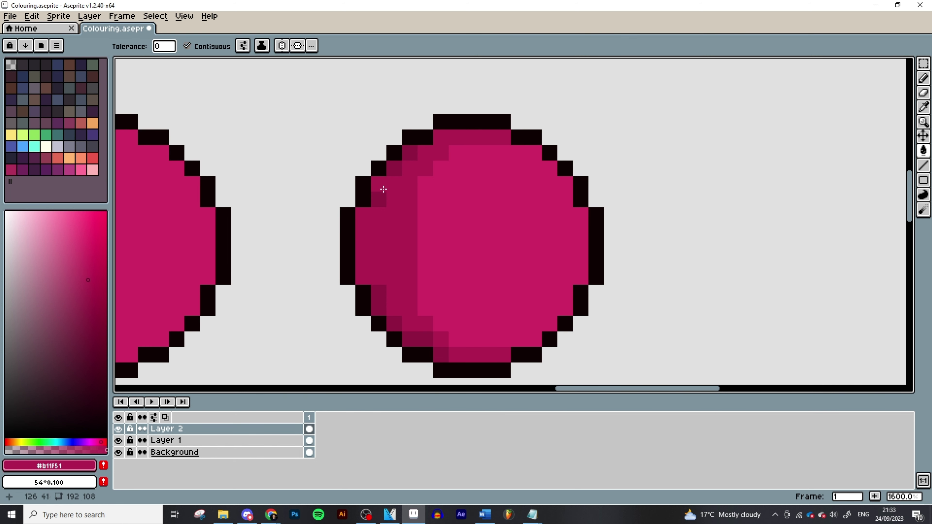
left_click(383, 190)
left_click(398, 165)
left_click(410, 154)
left_click(379, 300)
left_click(394, 324)
left_click(410, 338)
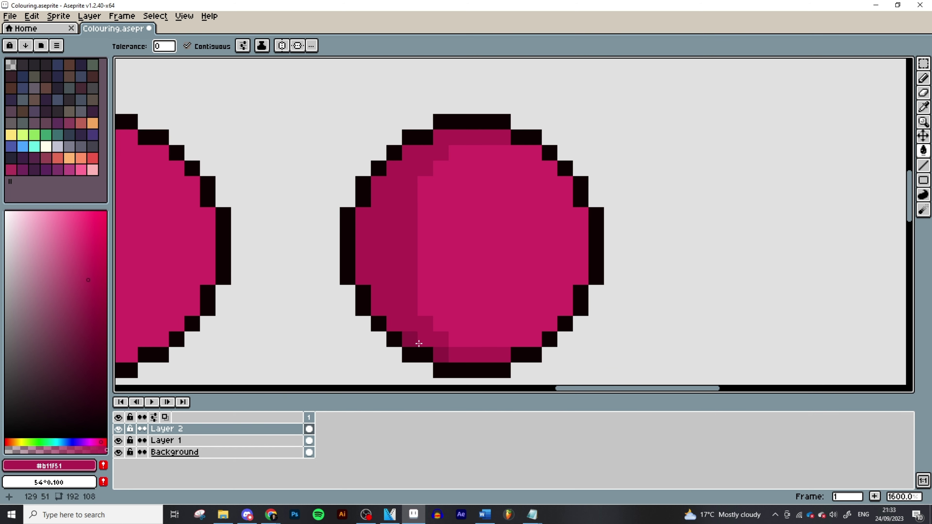
left_click(438, 351)
Recolour the third circle's shading band with a strongly hue-shifted purple of hue 283, saturation 84, value 57.
key("i")
left_click(468, 274)
left_click(90, 308)
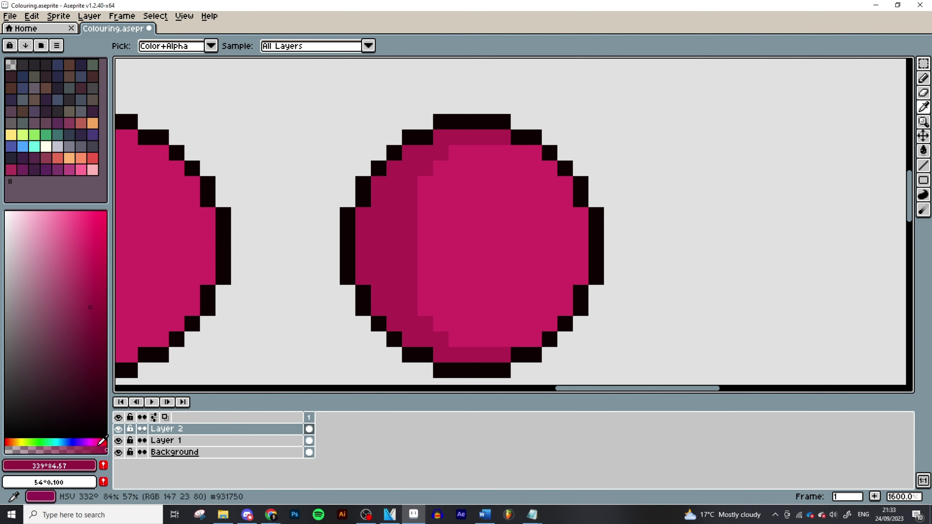
left_click(85, 443)
key("g")
left_click(380, 210)
scroll(526, 250, "down", 6)
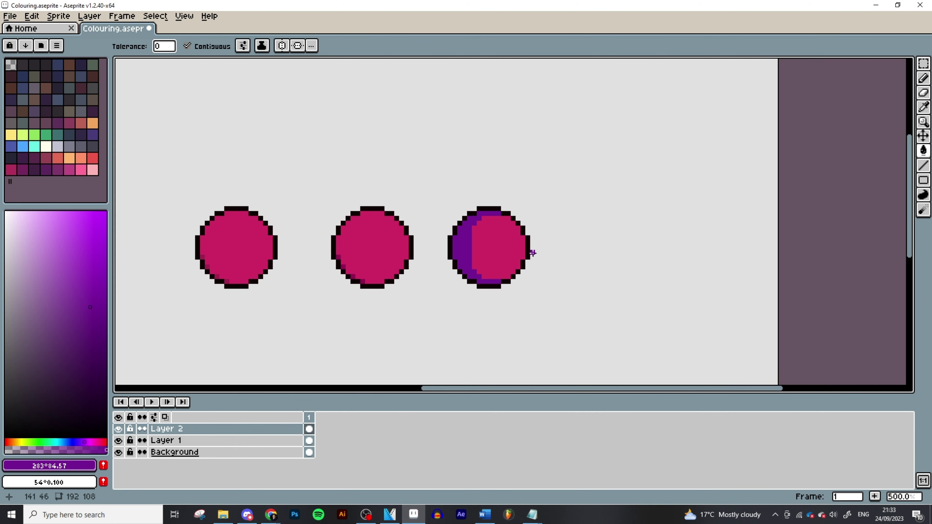
Extend the purple shadow with single pencil pixels along the inside of the third circle's right-hand outline.
key("b")
scroll(542, 252, "up", 4)
left_click_drag(574, 127, 594, 173)
scroll(533, 209, "down", 6)
key("x")
key("x")
scroll(537, 164, "up", 6)
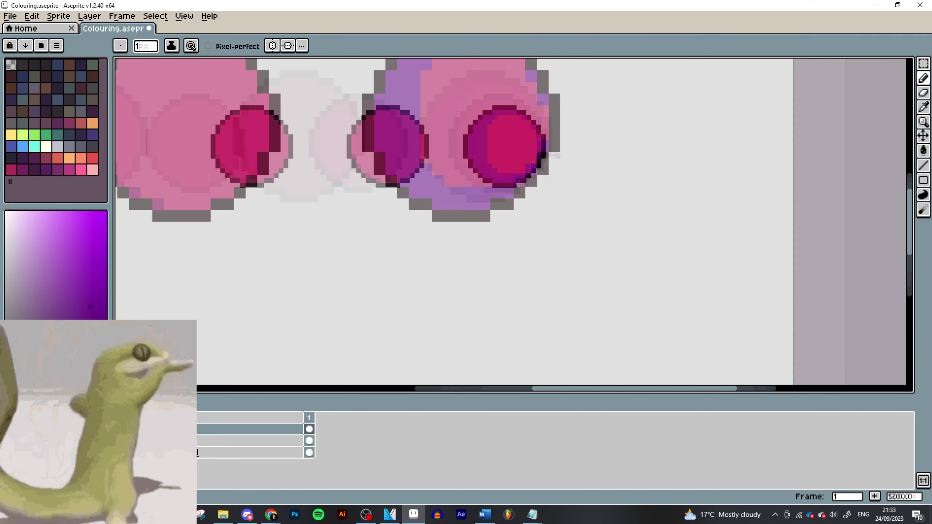
key("x")
scroll(477, 198, "down", 5)
scroll(666, 181, "up", 5)
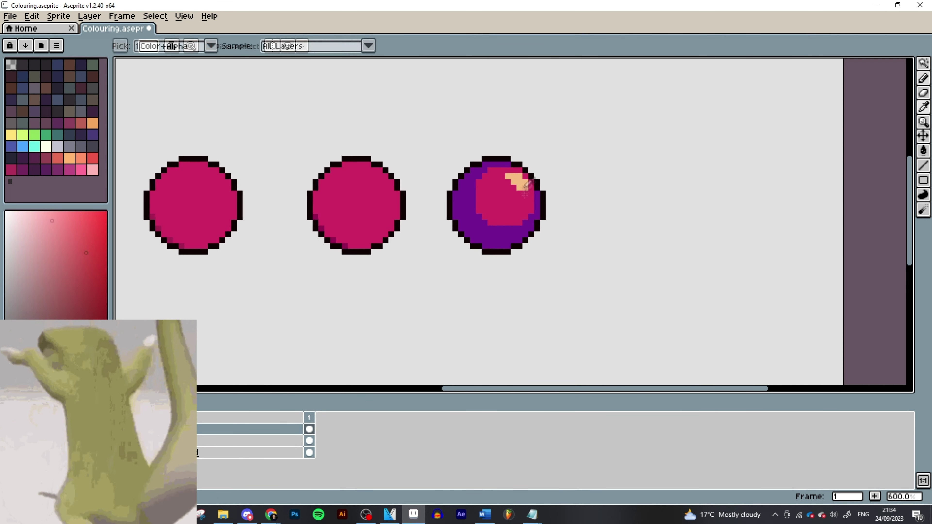
key("g")
scroll(454, 268, "down", 4)
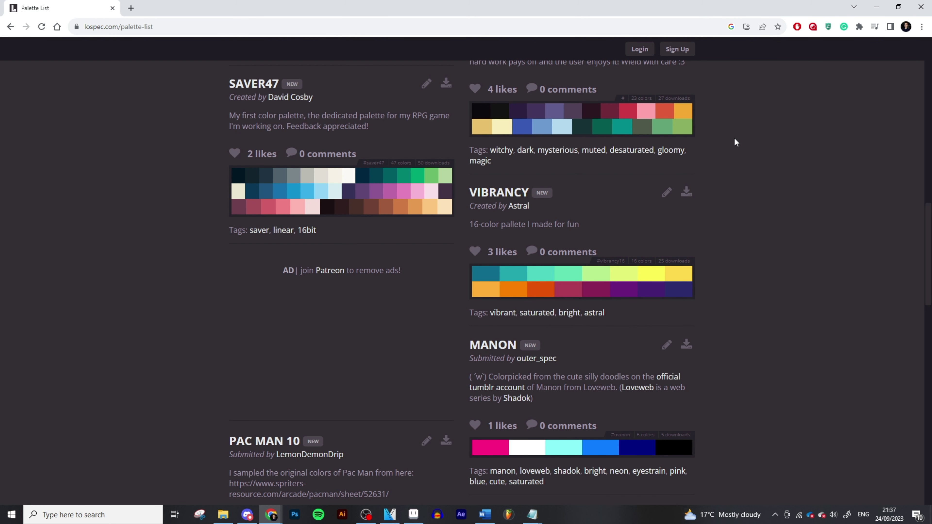
Browse the ready-made colour palettes on the Lospec palette list in the web browser.
scroll(735, 139, "up", 1)
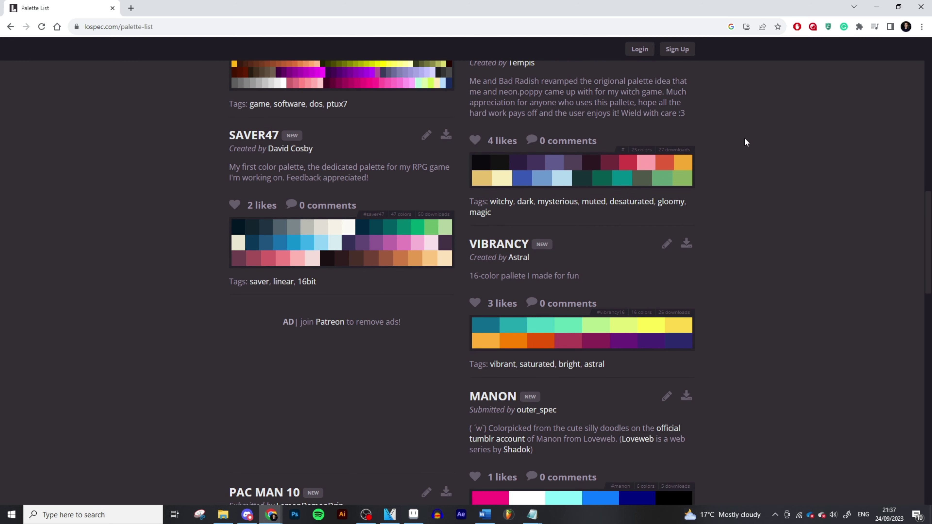
scroll(754, 152, "up", 1)
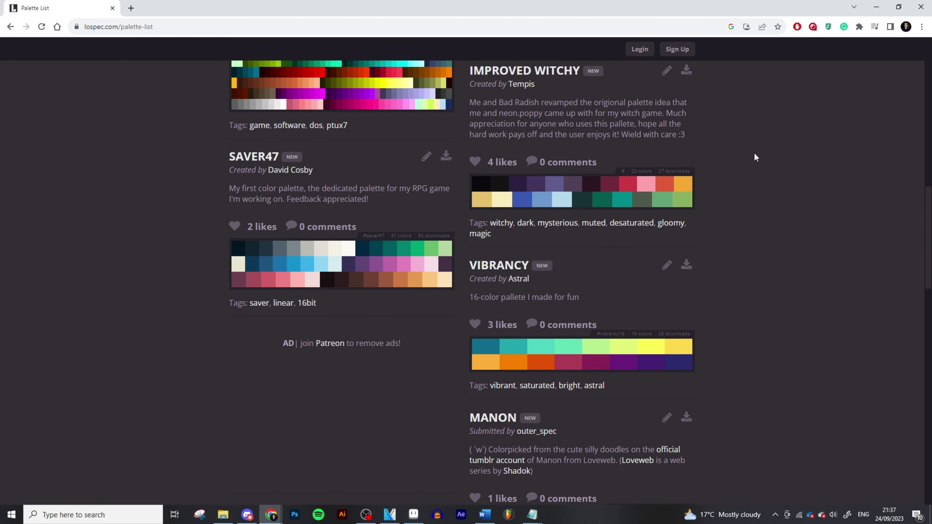
scroll(745, 169, "down", 3)
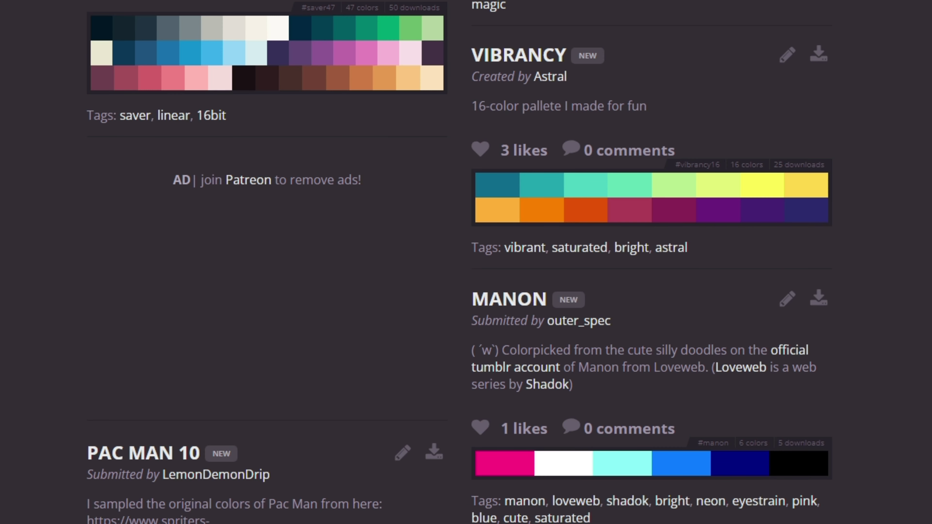
scroll(467, 263, "down", 6)
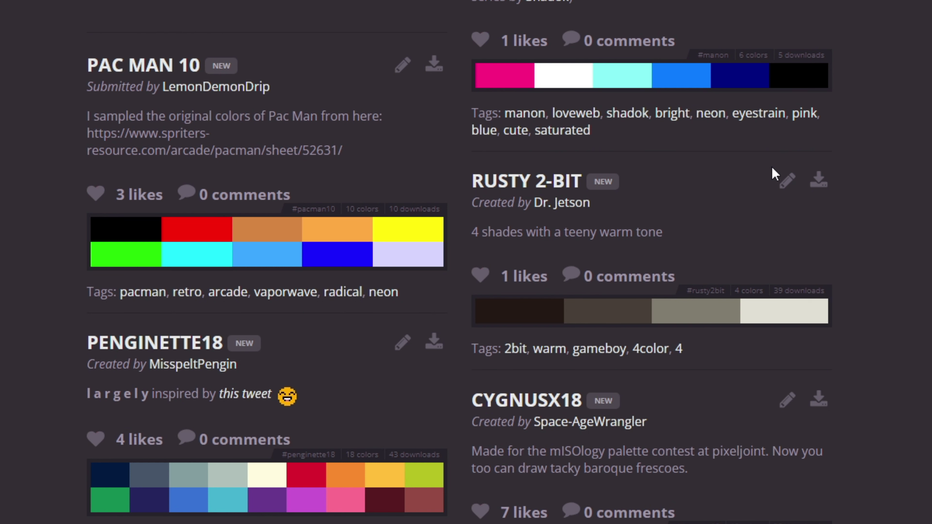
scroll(773, 195, "down", 5)
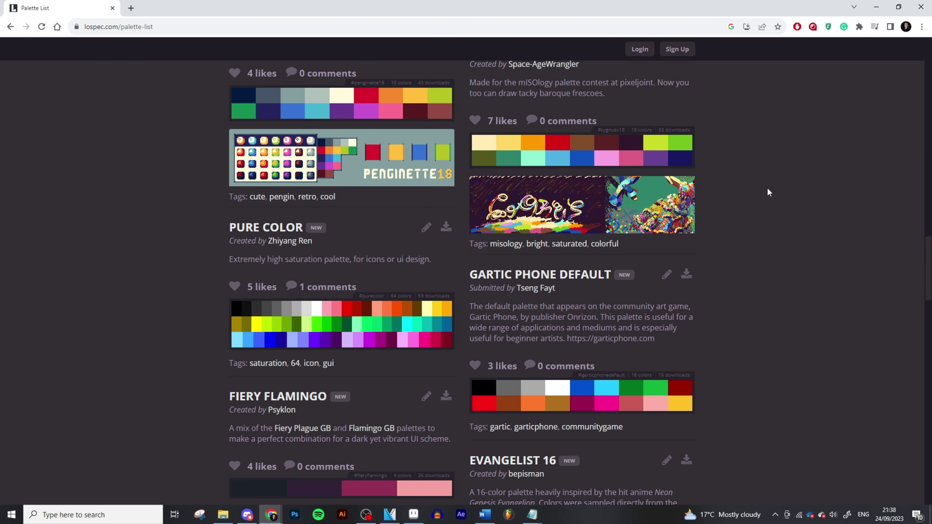
scroll(778, 182, "down", 1)
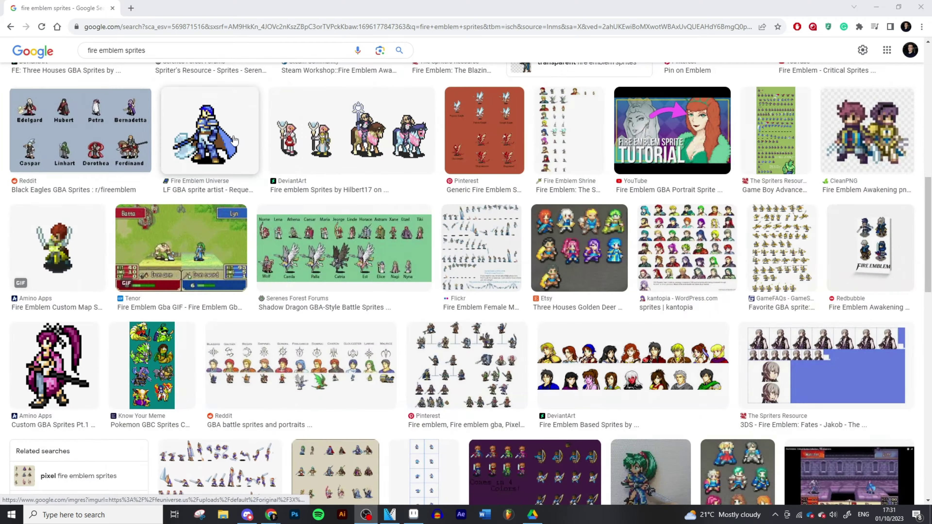
Open the blue-caped knight from the Fire Emblem sprite image results and copy the image.
left_click(147, 122)
right_click(660, 204)
left_click(692, 316)
Switch to Aseprite, create a new sprite and paste the copied knight image into it.
left_click(414, 515)
left_click(10, 15)
left_click(20, 28)
left_click(436, 345)
scroll(453, 192, "up", 1)
key("ctrl+v")
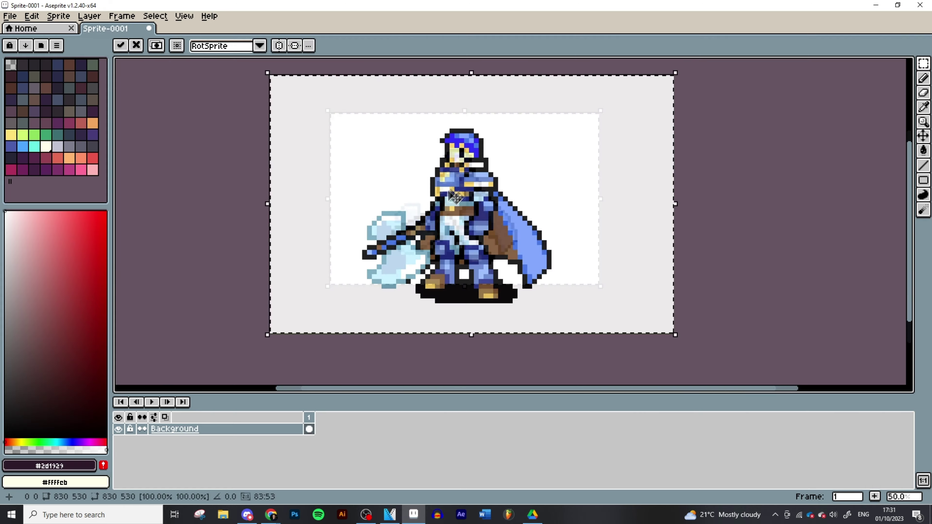
key("ctrl+d")
Create a new palette of up to 256 colours from the knight sprite and pick its light blue for the pencil.
left_click(56, 45)
left_click(104, 236)
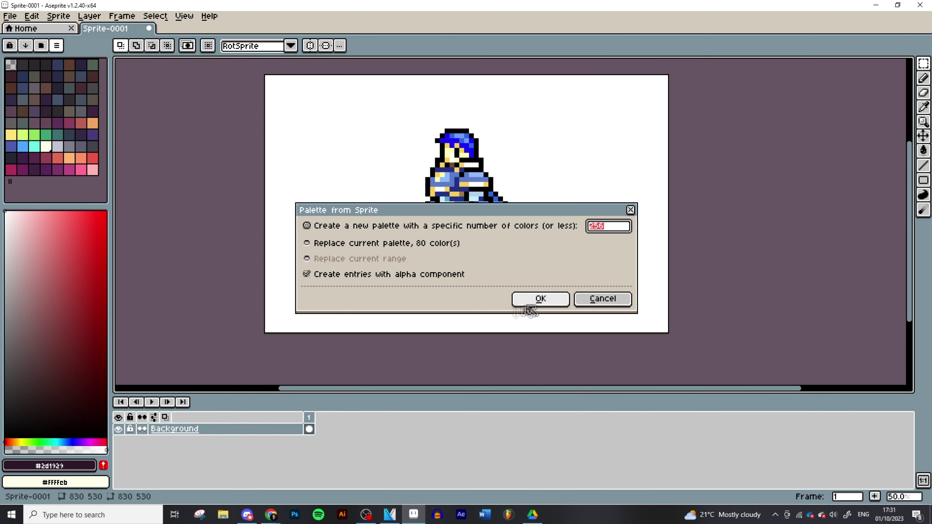
key("Return")
scroll(362, 130, "up", 1)
left_click(57, 65)
key("b")
Resize the knight sprite to 20 percent using nearest-neighbor interpolation.
left_click(59, 16)
left_click(69, 70)
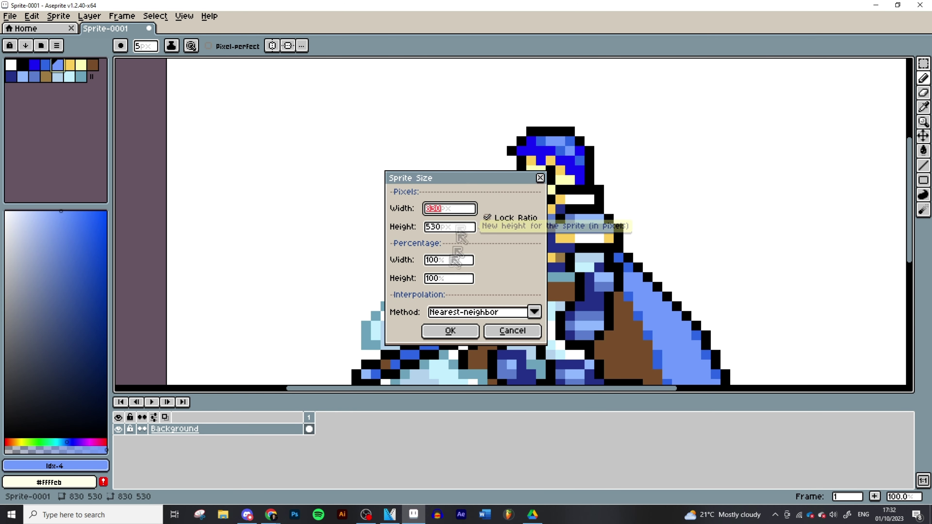
left_click(449, 260)
type("20")
key("Return")
scroll(635, 255, "up", 6)
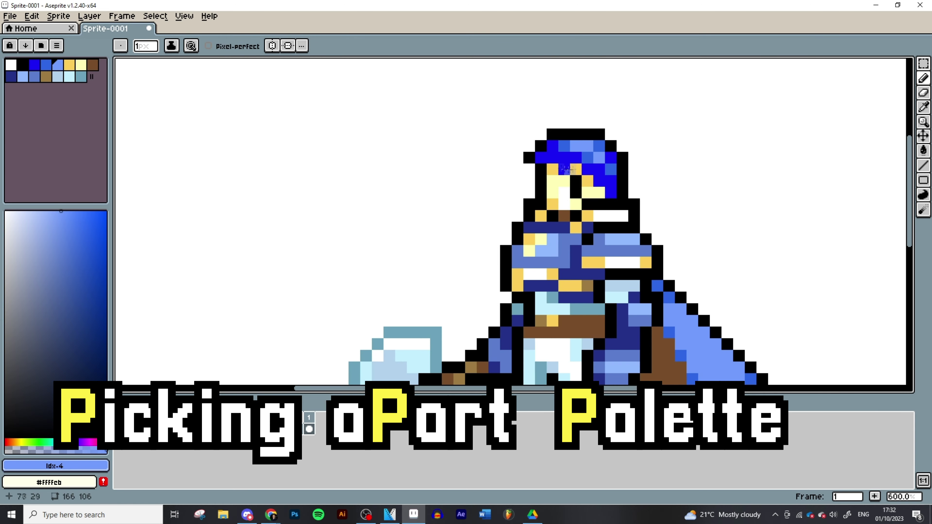
Resize the knight sprite again, to 50 percent, so each artwork pixel matches one canvas pixel.
scroll(294, 264, "down", 3)
left_click(64, 17)
left_click(75, 70)
left_click(447, 261)
type("50")
key("Return")
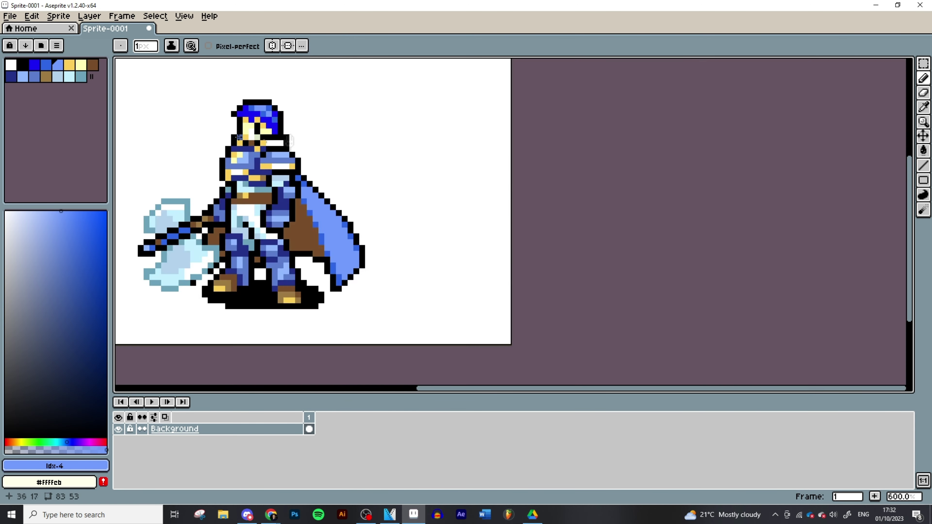
Paint the hair's blues from the palette as a vertical swatch ramp in the empty area beside the knight.
scroll(254, 138, "up", 3)
left_click(46, 65)
left_click(254, 154)
left_click(34, 65)
left_click(255, 169)
Paint a yellow swatch with a pale yellow one above it beside the blue ramp.
left_click(69, 64)
left_click(286, 138)
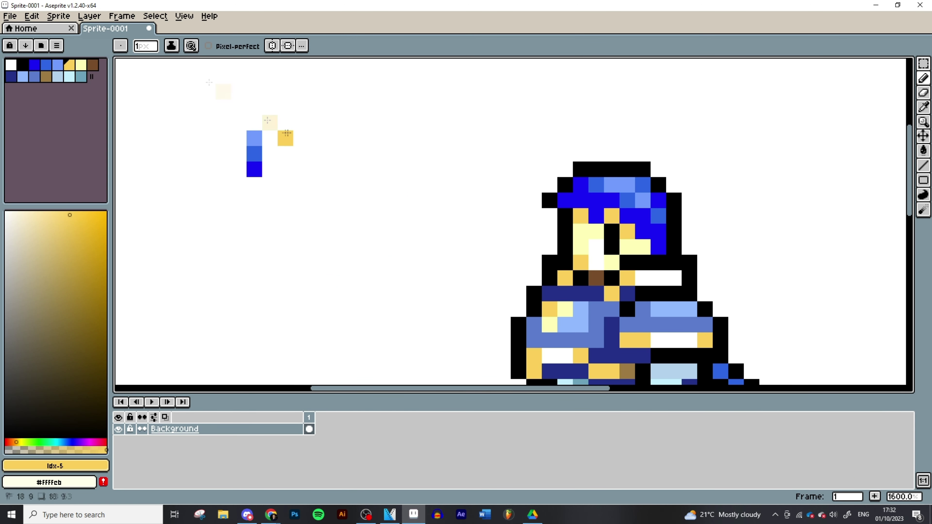
left_click(81, 65)
left_click(286, 122)
Fill the white background around the knight and swatches with light grey.
left_click(5, 312)
key("g")
left_click(187, 220)
left_click(285, 123, "alt")
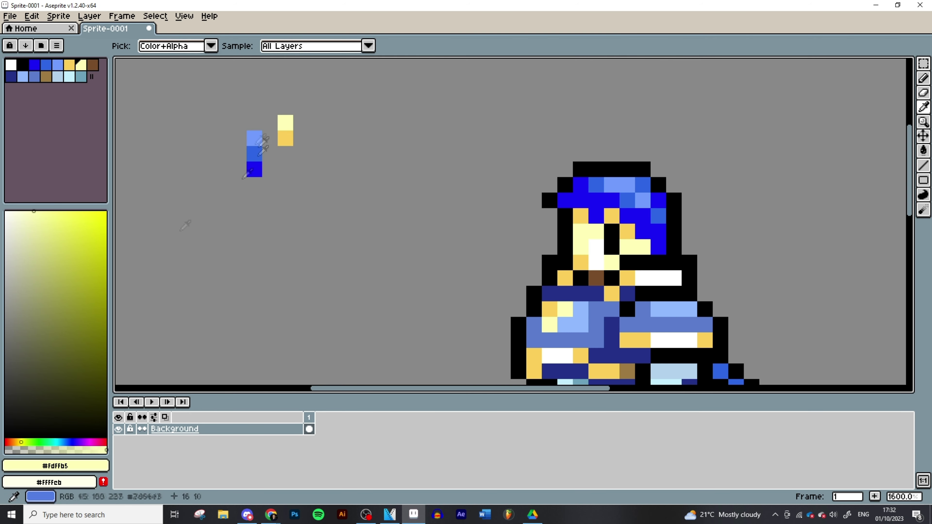
key("ctrl+z")
left_click(5, 262)
left_click(270, 240)
Add brown beneath the yellow swatches, and lighter blue and pale cyan #c2efff on top of the blue ramp.
left_click(93, 65)
left_click(285, 154)
left_click(23, 76)
left_click(254, 123)
left_click(70, 77)
left_click(255, 107)
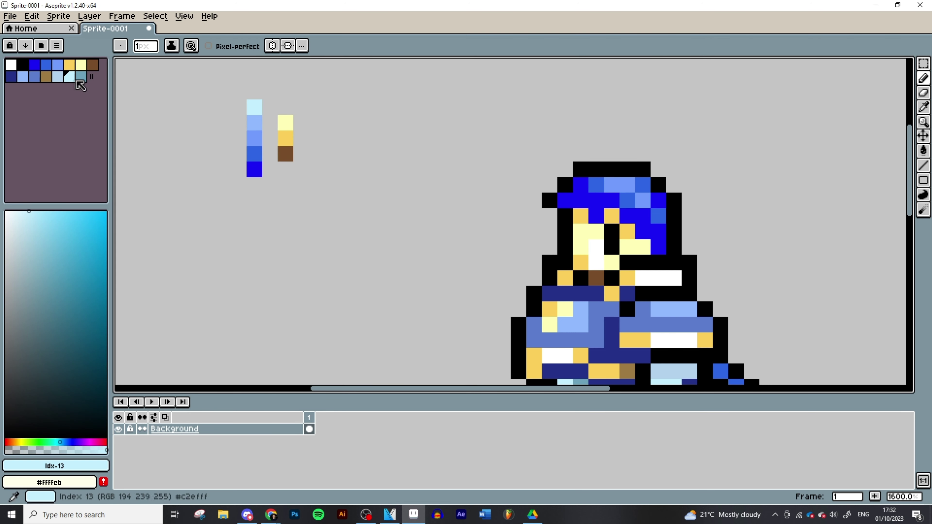
Add side swatches: teal beside the pale cyan, tan beside the brown and muted blue beside the medium blue.
left_click(81, 77)
left_click(238, 106)
left_click(46, 76)
left_click(302, 153)
left_click(34, 77)
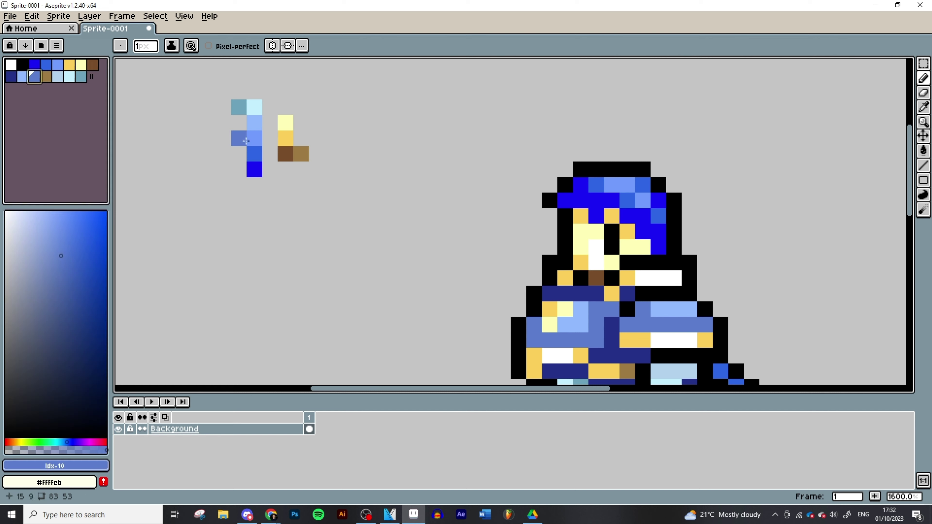
left_click(239, 153)
Sample the blue ramp's swatches from pale cyan down to #1911f7 to compare their hue, saturation and brightness.
key("i")
left_click(253, 107)
left_click(252, 171)
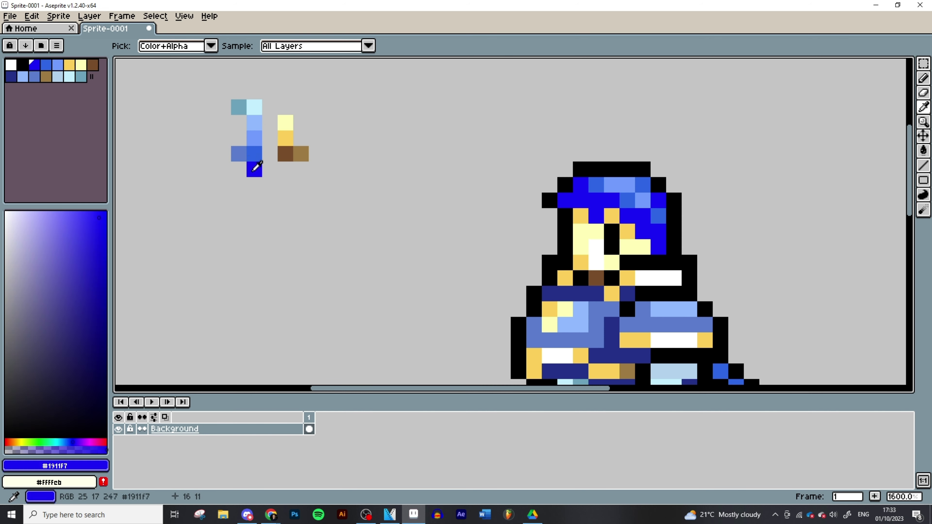
left_click(254, 157)
left_click(252, 140)
left_click(251, 124)
left_click(250, 108)
left_click(256, 124)
left_click(255, 152)
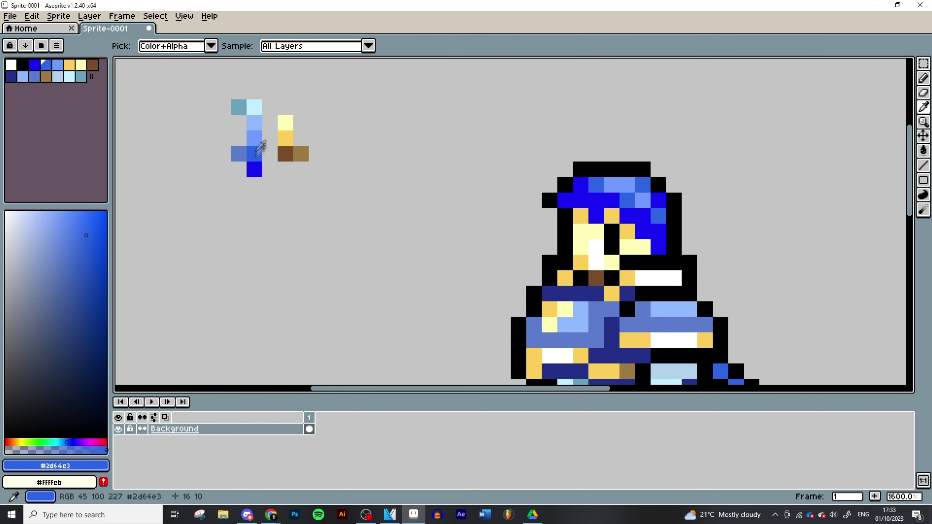
mouse_move(256, 157)
left_mouse_down()
mouse_move(251, 116)
mouse_move(256, 166)
left_mouse_up()
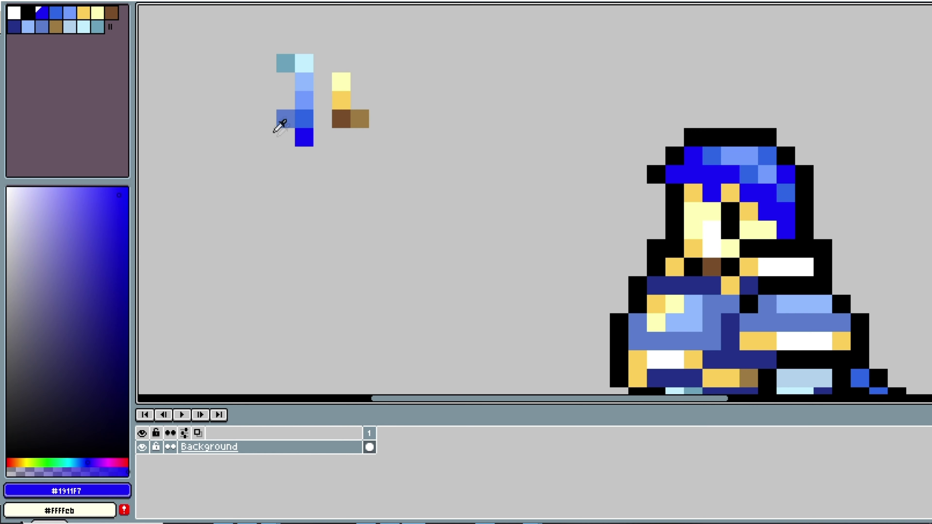
Sample the muted blue #5a7ccc and move its swatch up one row beside the lighter blue.
left_click(279, 125)
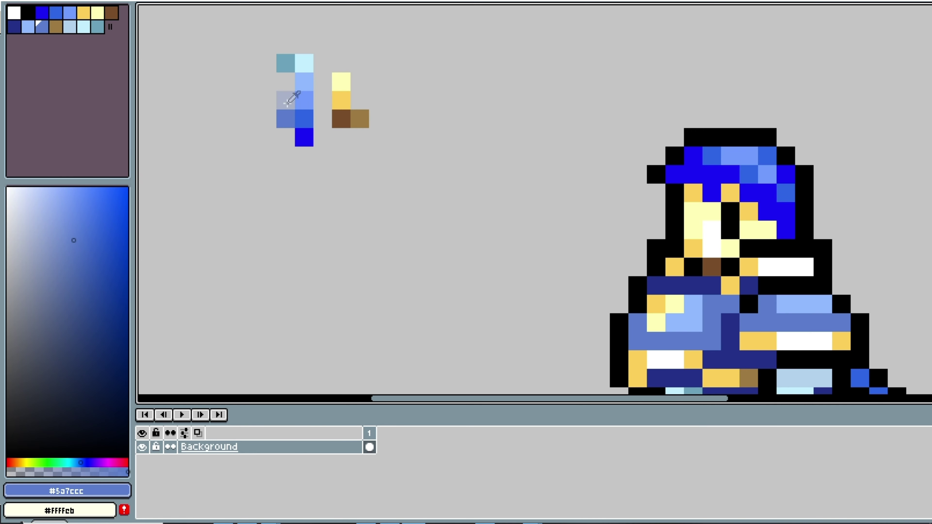
left_click(266, 120)
left_click(307, 64)
Sample the pale yellow #fdffb5 and yellow #facf5a swatches alternately to compare their hue shift.
left_click(346, 87)
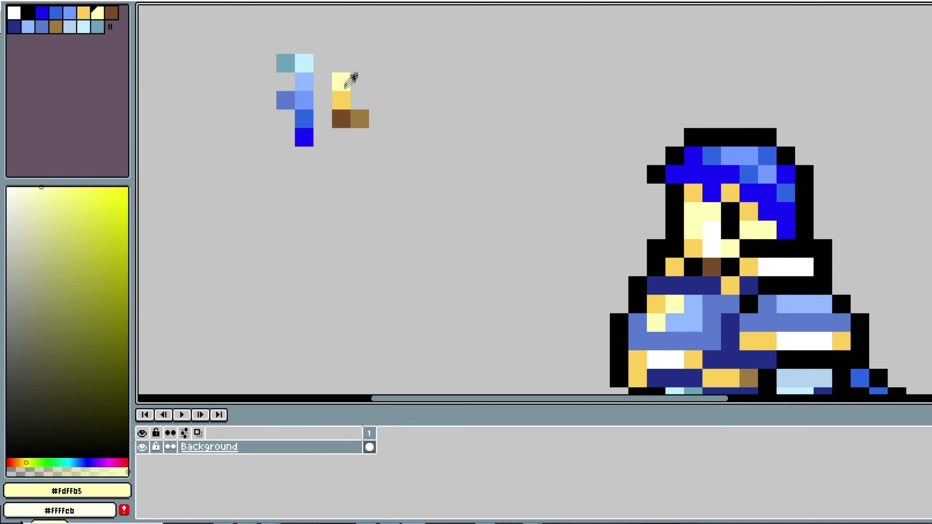
left_click(344, 104)
left_click(340, 87)
left_click(339, 101)
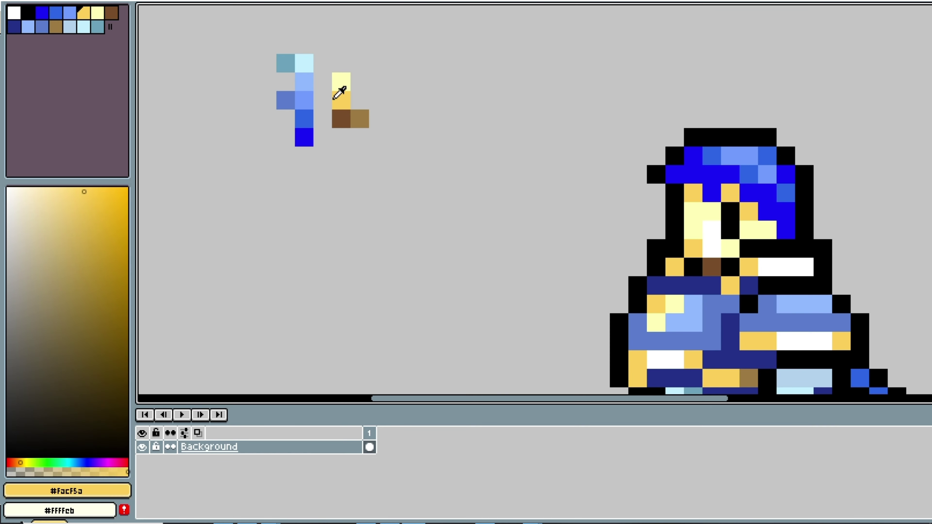
left_click(331, 89)
left_click(334, 96)
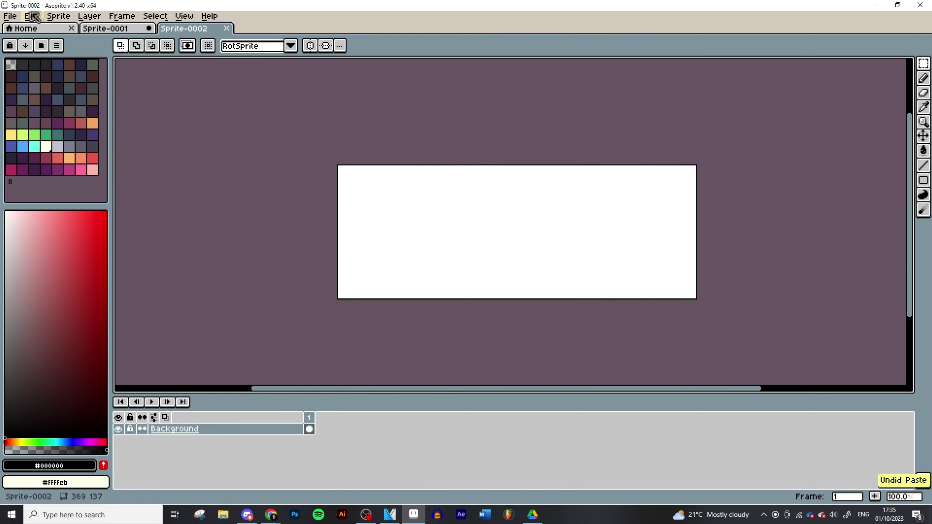
Place the green-armoured character image in a new sprite and sample green #439f69 from its helmet.
left_click(33, 16)
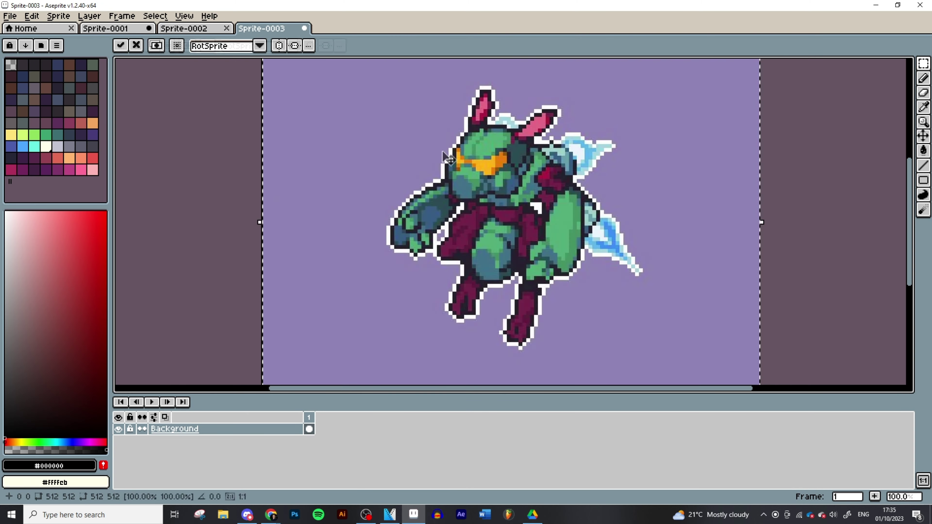
key("i")
scroll(483, 161, "up", 3)
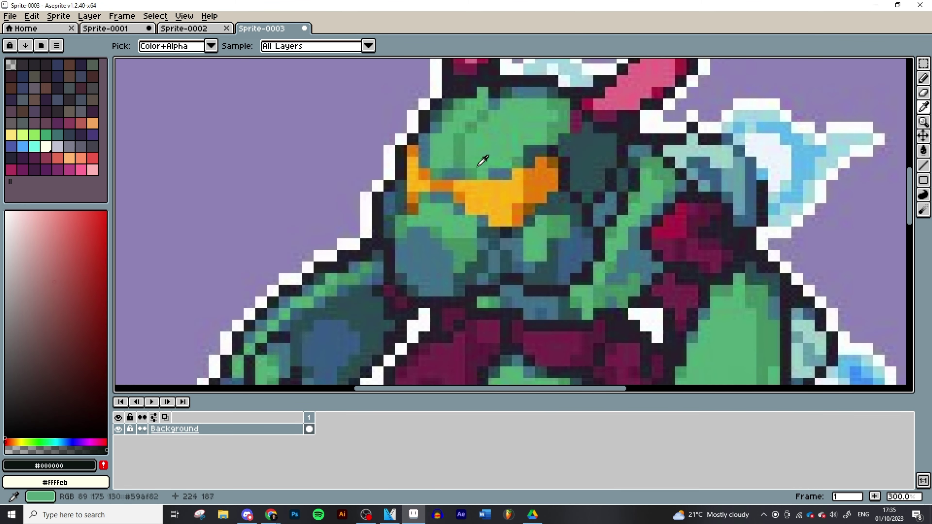
left_click(461, 157)
scroll(561, 167, "down", 2)
left_click_drag(561, 167, 551, 173)
left_click(58, 16)
left_click(87, 71)
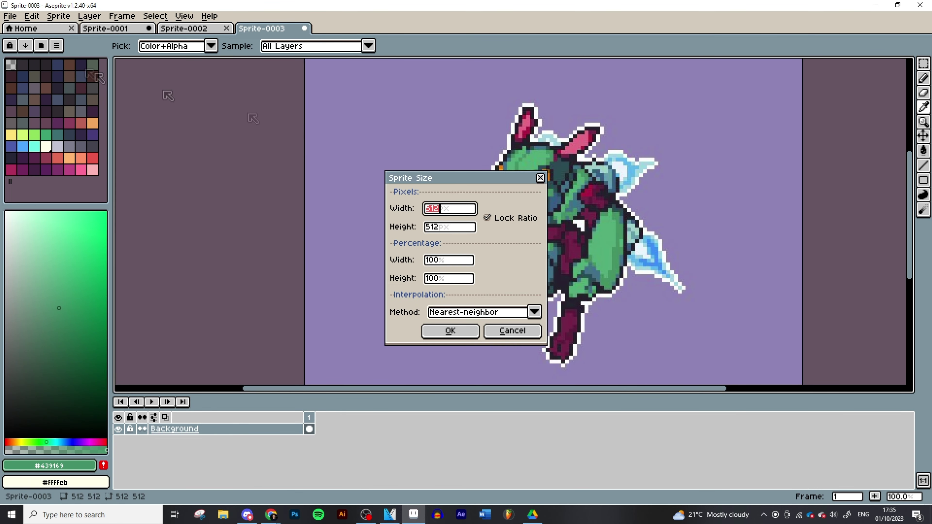
key("Escape")
Resize the green-armoured character sprite to 25 percent using nearest-neighbor interpolation.
key("b")
scroll(512, 130, "up", 3)
scroll(517, 157, "up", 3)
left_click(59, 16)
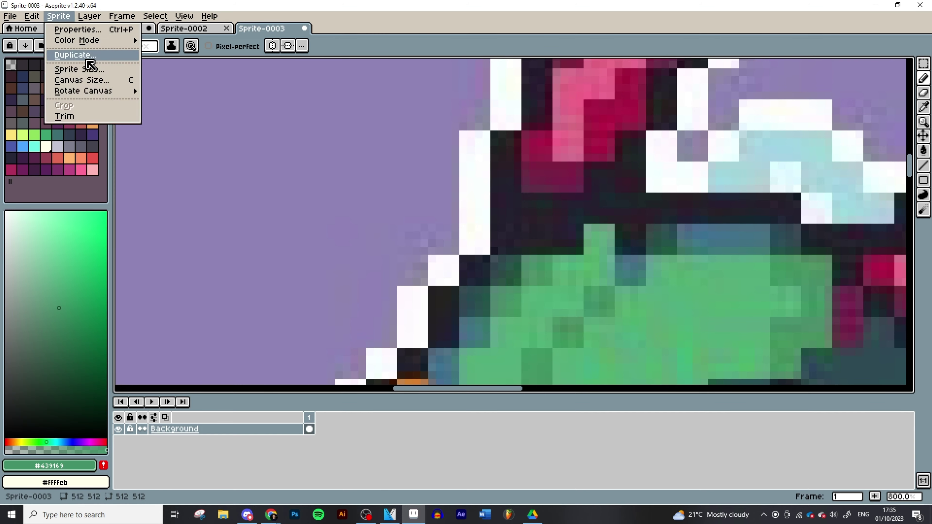
left_click(87, 69)
key("Tab")
key("Tab")
key("Tab")
type("25")
key("Return")
Sample the blue shadow #437189 and a neighbouring colour on the green-armoured character's helmet with the Eyedropper.
scroll(403, 264, "down", 5)
left_click_drag(437, 285, 523, 335)
scroll(385, 166, "up", 6)
key("i")
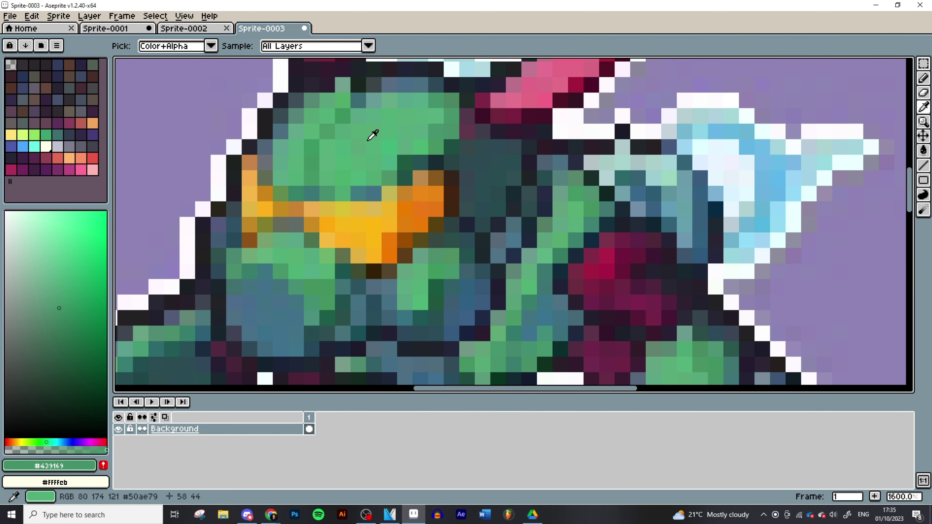
scroll(395, 180, "down", 5)
scroll(385, 286, "up", 5)
left_click(385, 286)
left_click(410, 223)
left_click(386, 286)
scroll(340, 169, "down", 1)
left_click_drag(340, 169, 498, 327)
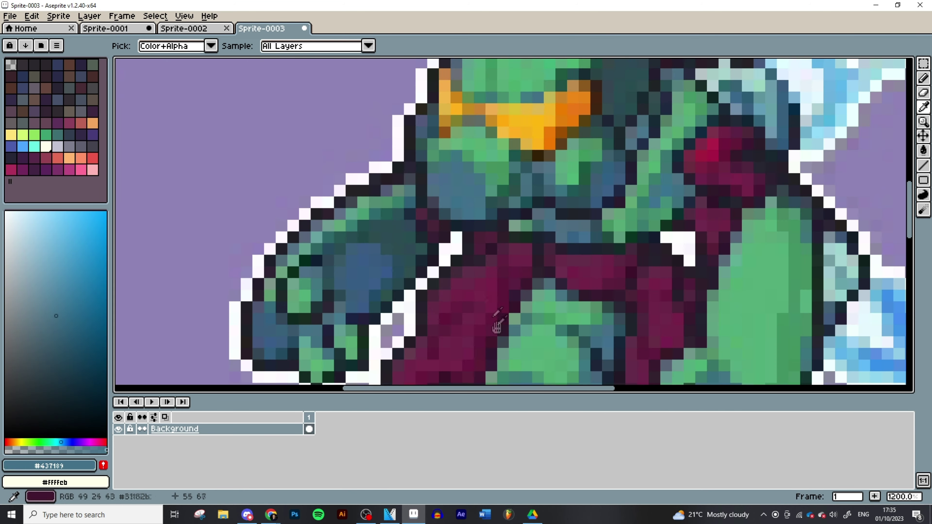
Sample the light greens #4db175 and #53ad79 from the upper part of the character's helmet.
scroll(475, 187, "down", 2)
left_click(475, 185)
scroll(474, 183, "up", 2)
left_click(470, 138)
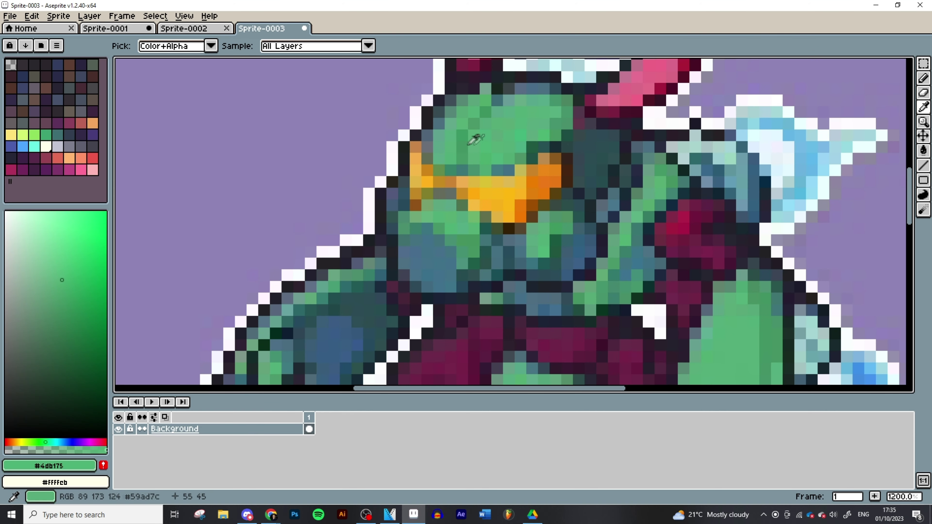
left_click(471, 141)
scroll(511, 165, "down", 3)
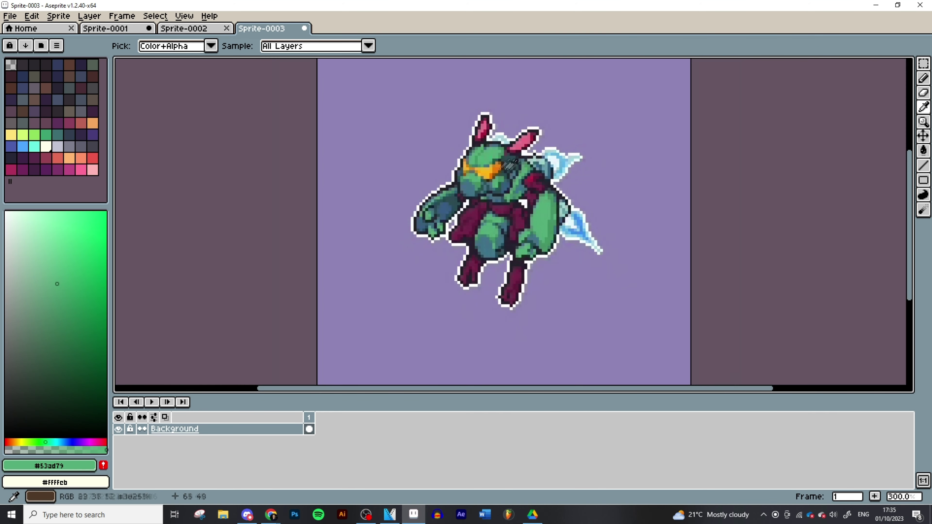
Sample the shades of the character's large green forearm, including the darker green #419363.
scroll(509, 167, "up", 4)
left_click(491, 217)
left_click(581, 219)
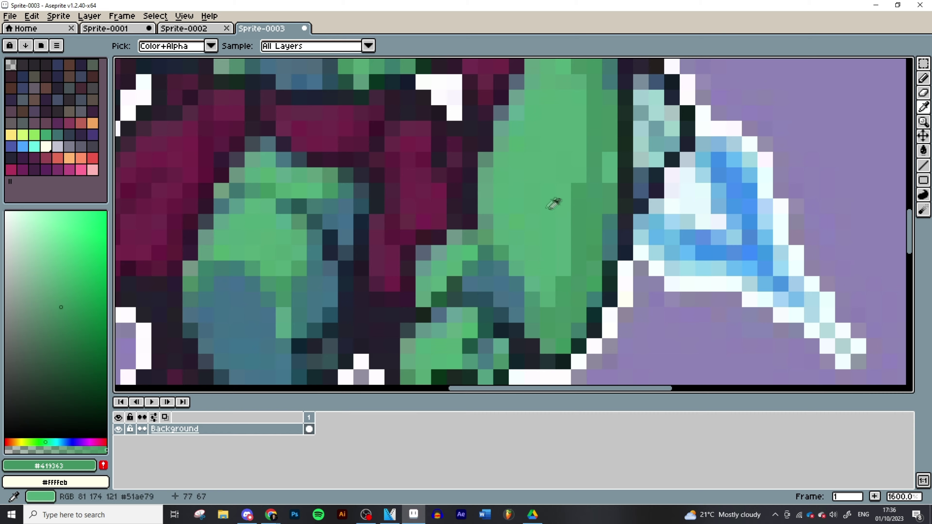
scroll(554, 203, "down", 2)
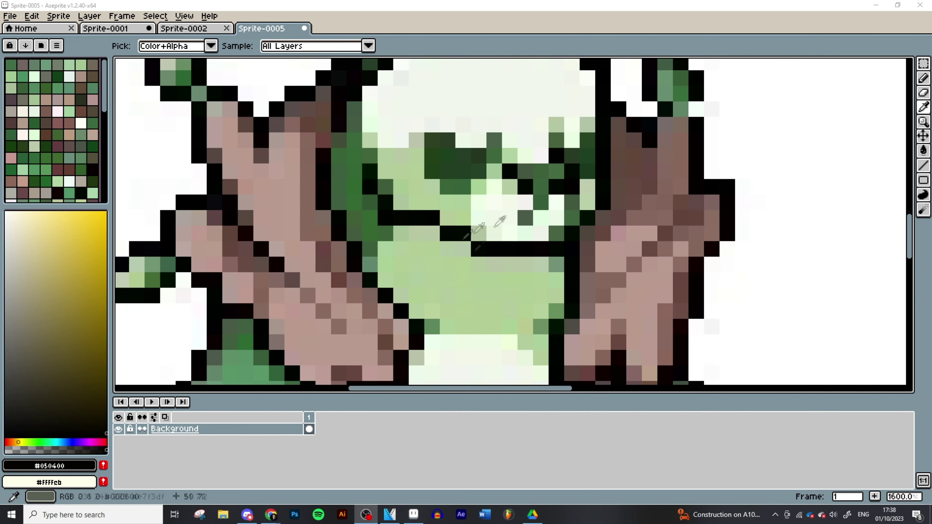
Sample the dark green #213f23 and the adjoining shade from the panda's eye patch.
scroll(370, 184, "up", 2)
left_click(337, 231)
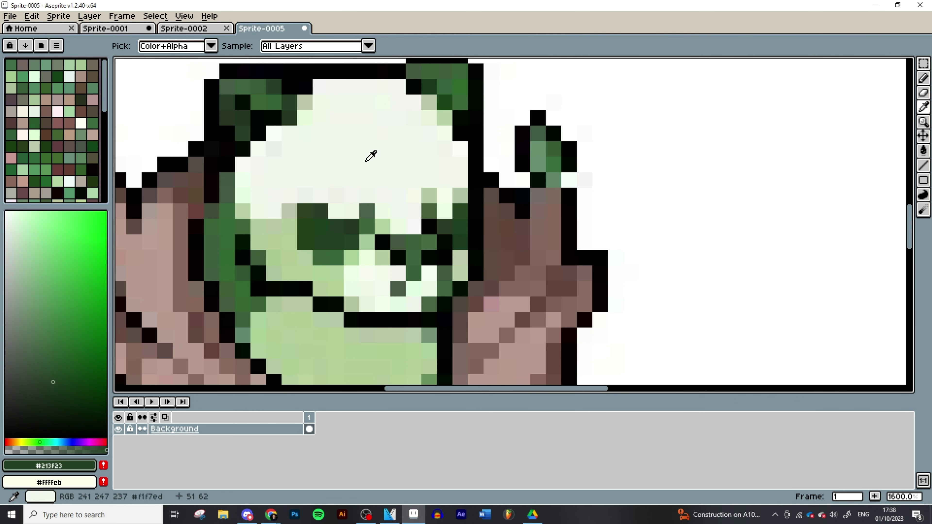
left_click(326, 257)
Sample the brown ramp of the trunk beside the panda, from #614841 to the darkest shades at its lower end.
left_click(503, 237)
left_click(533, 237)
left_click(508, 237)
left_click_drag(510, 238, 503, 61)
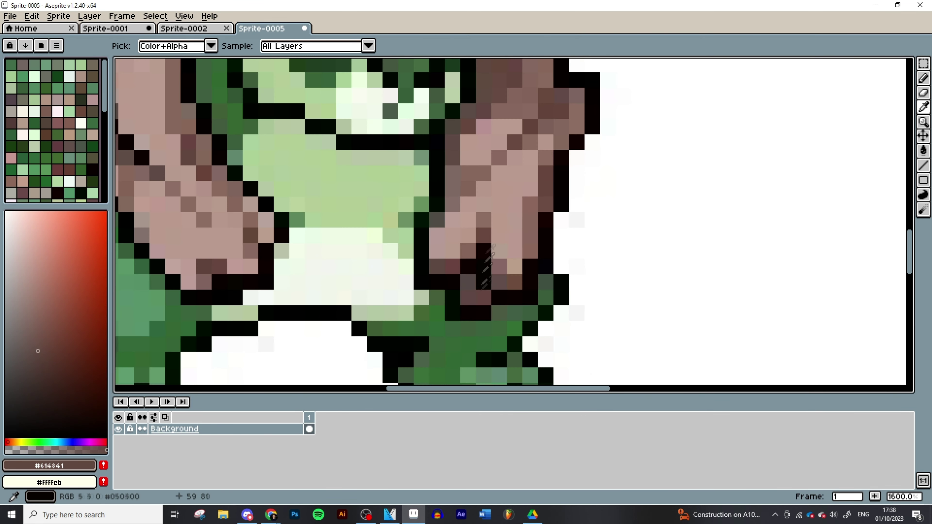
left_click(483, 269)
left_click_drag(484, 269, 505, 219)
left_click(472, 301)
Sample the near-white shades on the panda's lower belly.
left_click(391, 259)
left_click(389, 237)
scroll(390, 237, "down", 2)
scroll(229, 169, "up", 2)
Sample the light green #b0c992 and the darker green beside it from the small leaf on the branch.
left_click(261, 250)
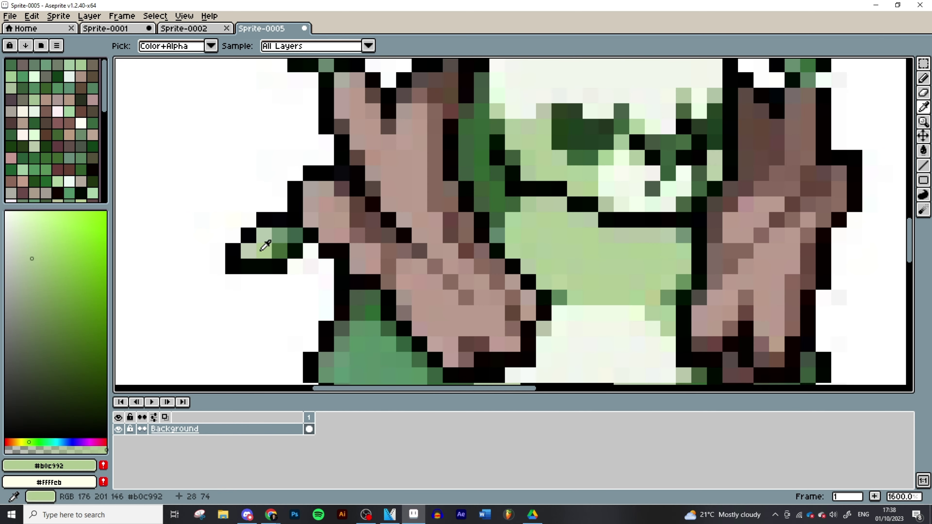
left_click(279, 250)
left_click(269, 254)
scroll(272, 253, "down", 5)
scroll(319, 177, "up", 6)
left_click(318, 177)
left_click(318, 174)
scroll(418, 271, "down", 1)
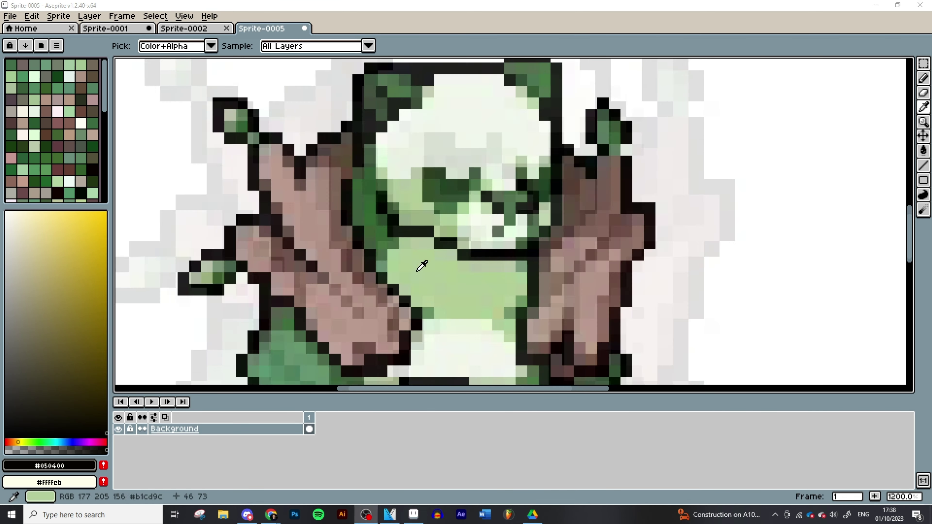
Sample the near-white #f1f7ed from the panda's forehead and the greens around its eye, including #3c673d.
left_click(373, 159)
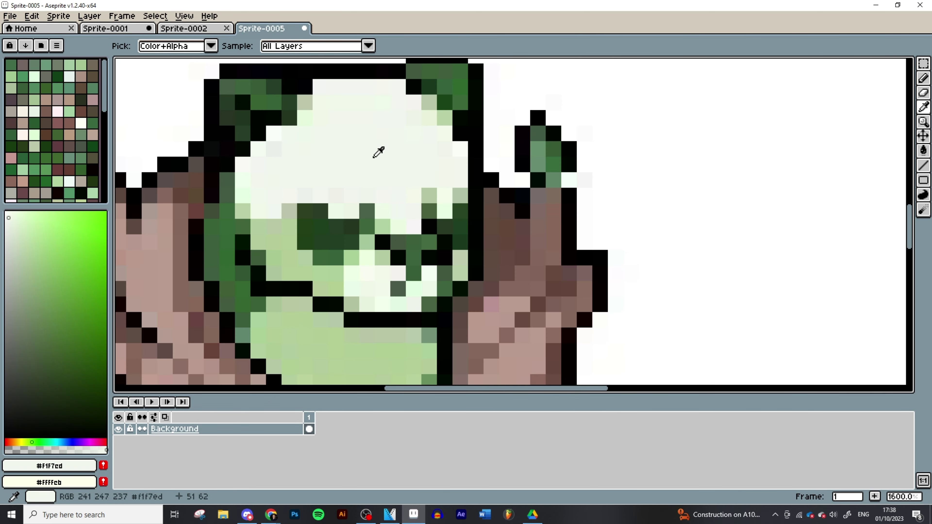
left_click(333, 238)
left_click(366, 241)
left_click(351, 230)
left_click(366, 225)
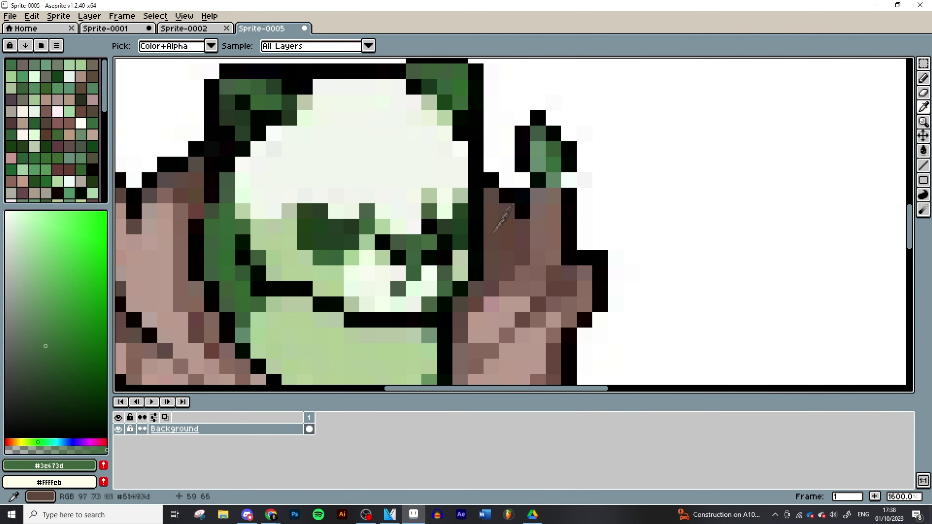
Sample the dark brown of the trunk next to the panda's head and view the whole sprite.
left_click(493, 232)
scroll(553, 229, "down", 1)
scroll(554, 229, "down", 3)
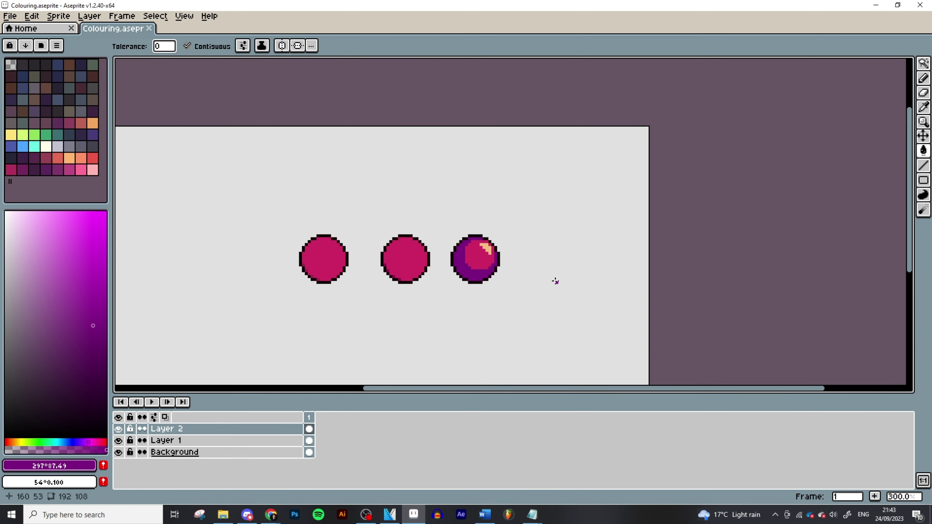